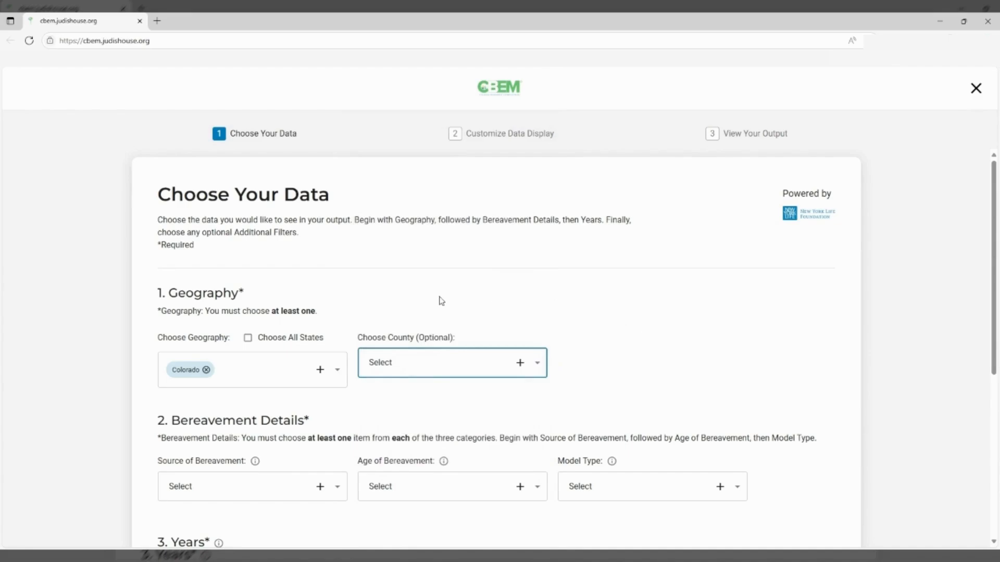
Scroll down the Choose Your Data page with Colorado set as the geography
scroll(515, 286, down, 3)
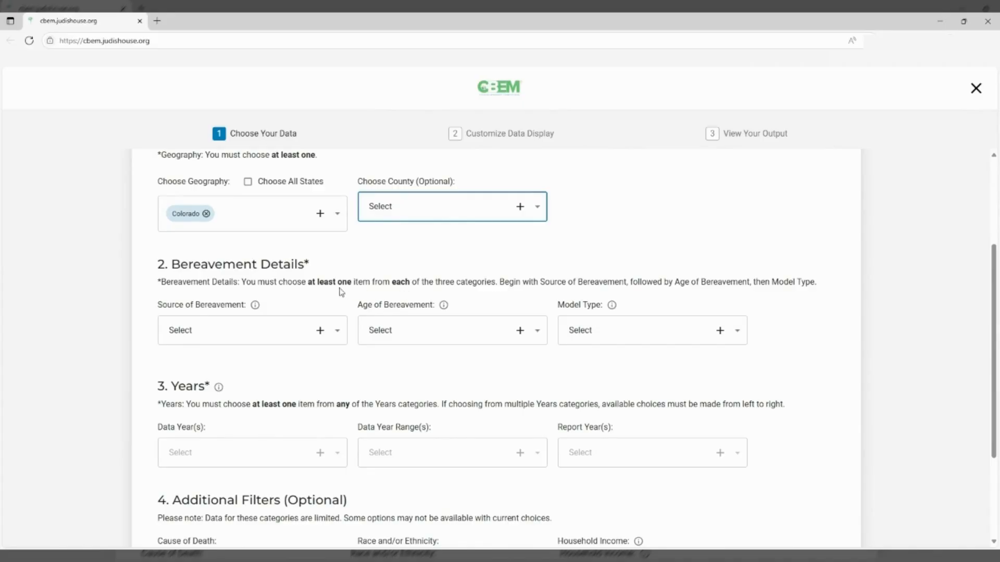
Choose Parent or Sibling as the source, by age 18 as the age, and the Projected model
click(322, 337)
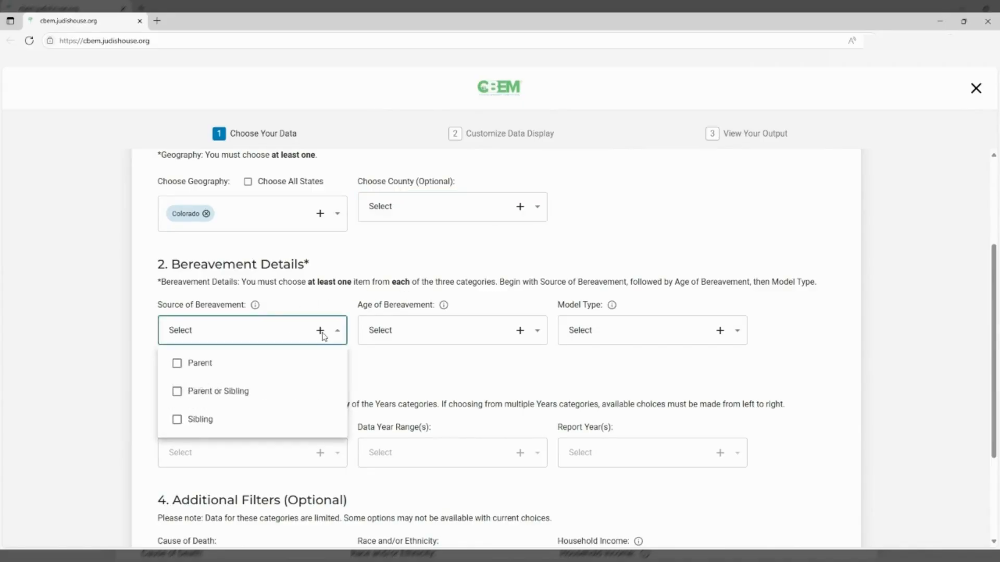
click(177, 392)
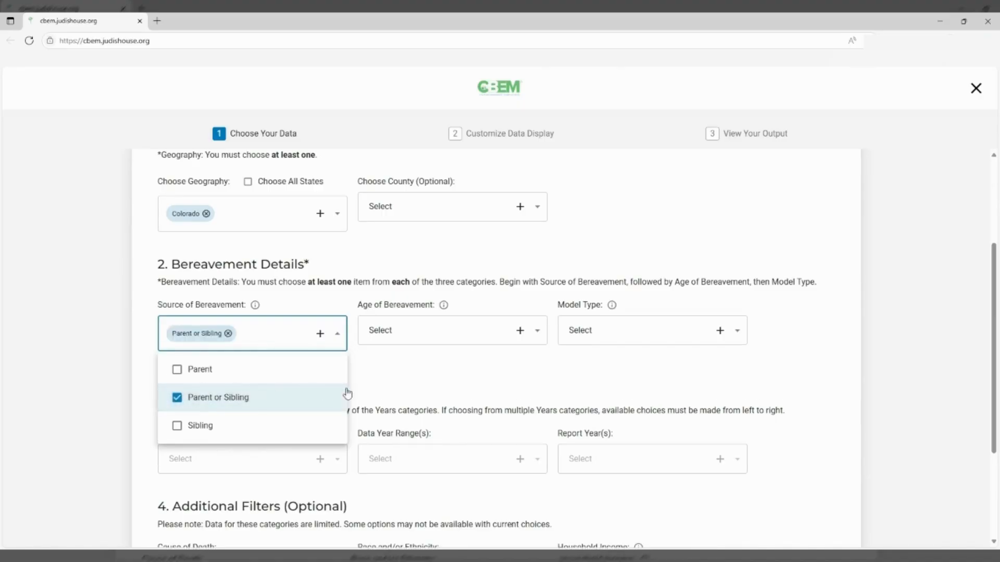
click(402, 386)
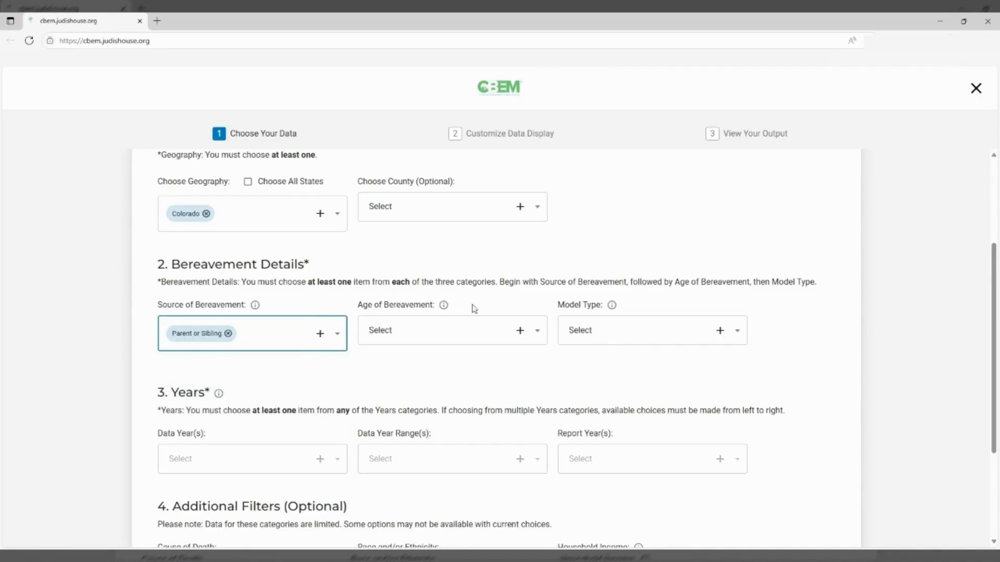
click(517, 334)
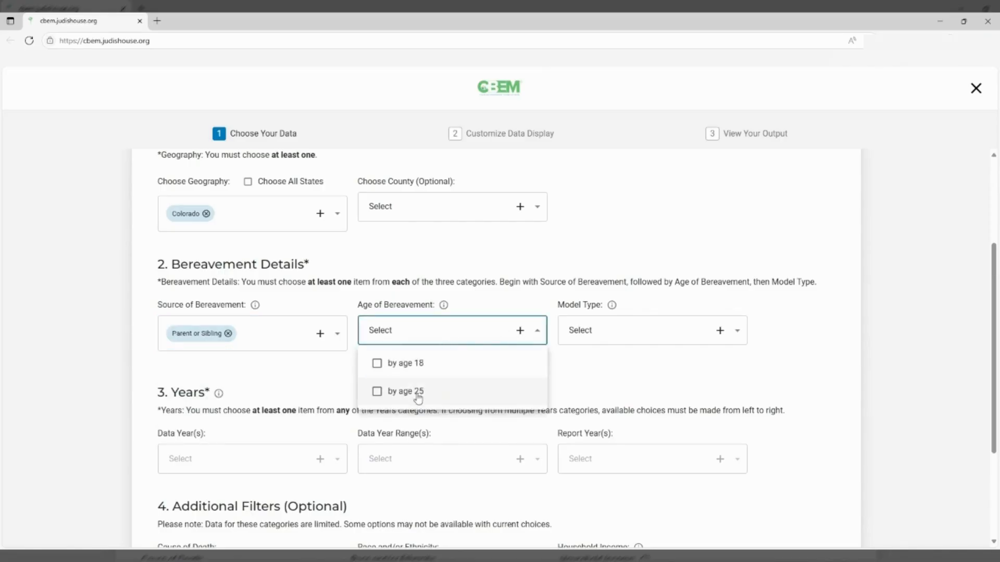
click(410, 367)
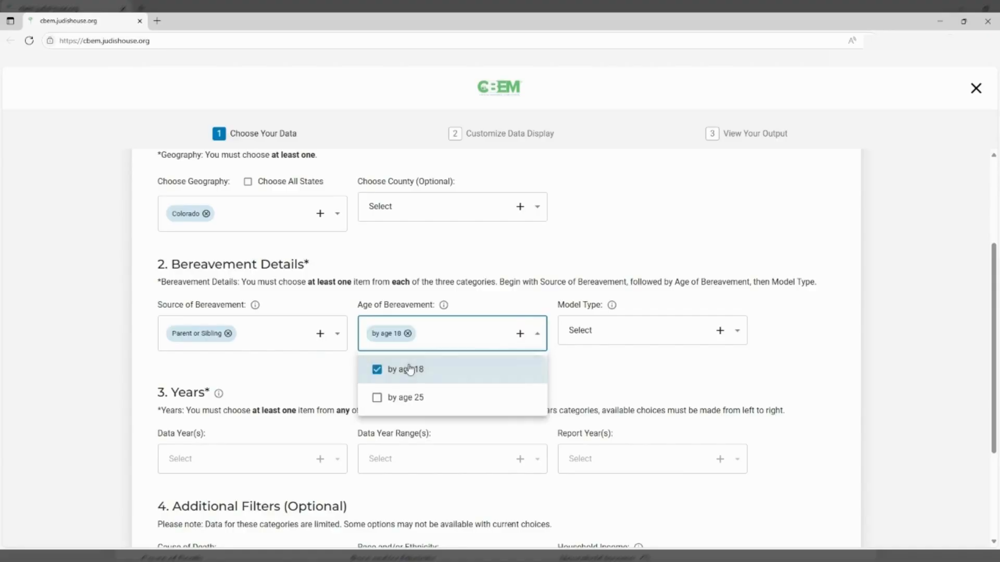
click(625, 373)
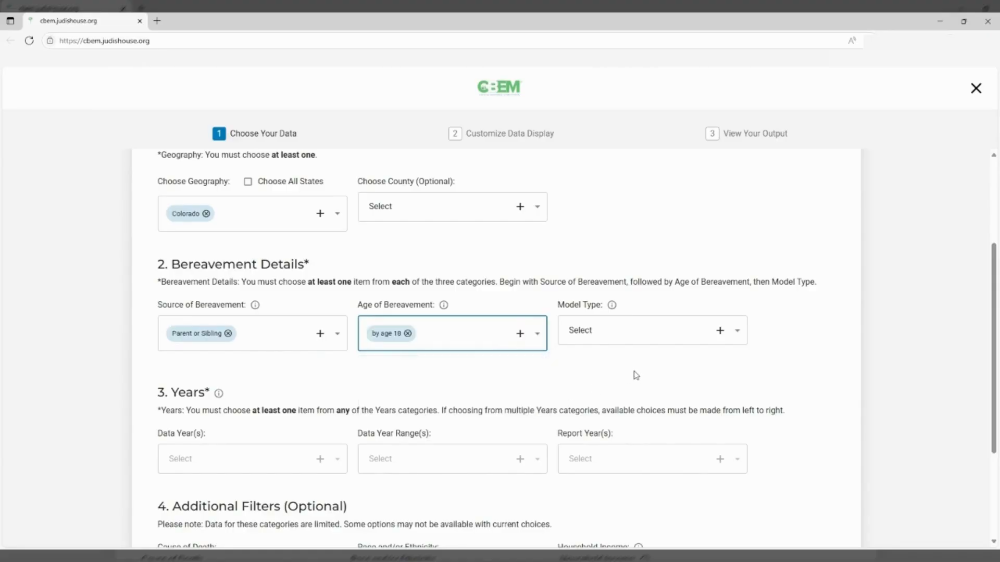
click(719, 333)
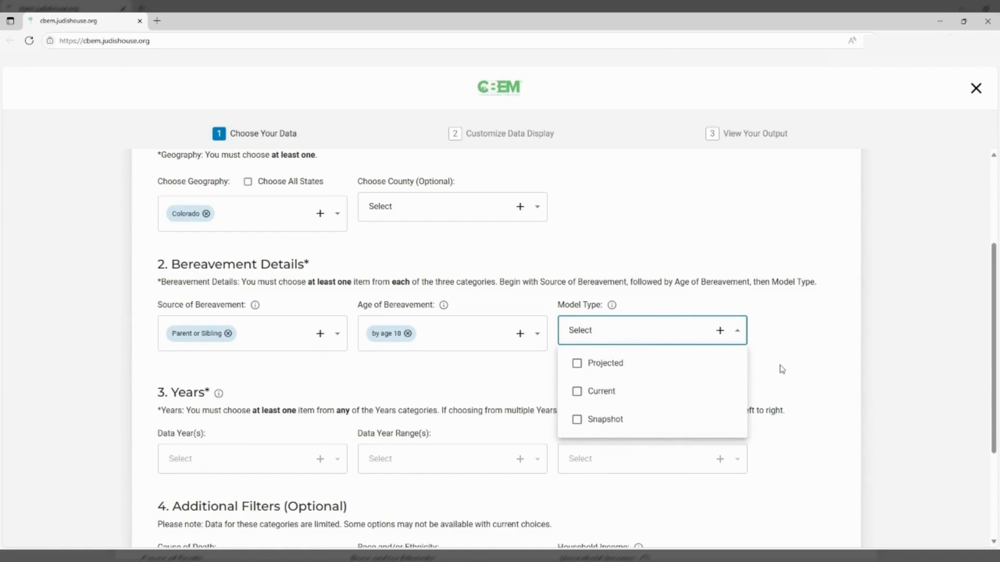
click(606, 367)
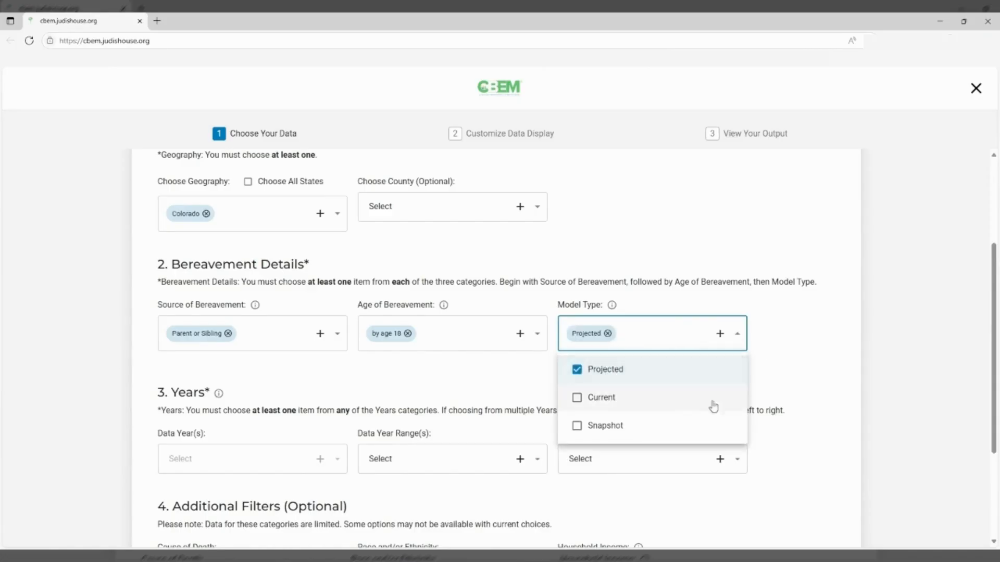
click(795, 351)
scroll(800, 359, down, 2)
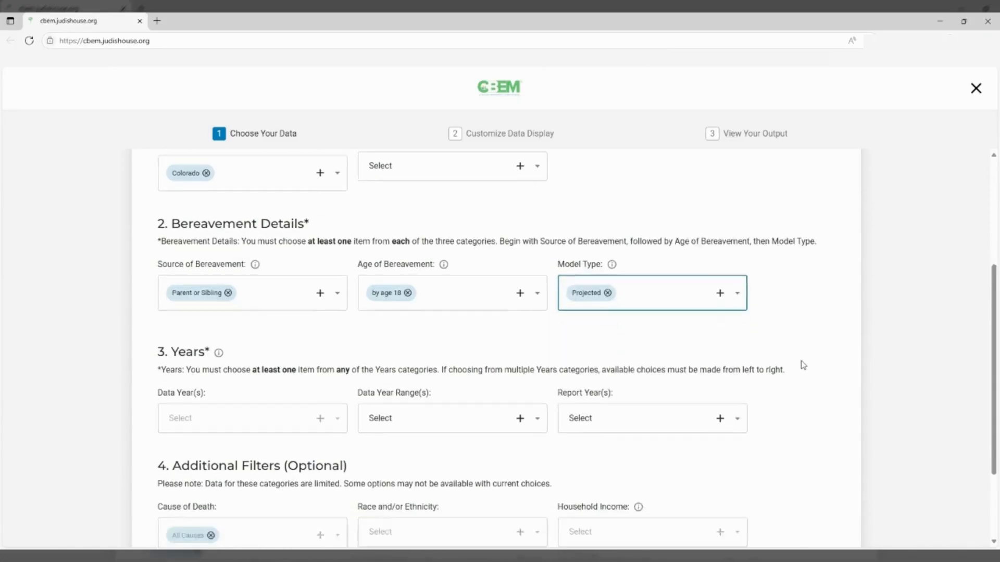
scroll(802, 364, down, 2)
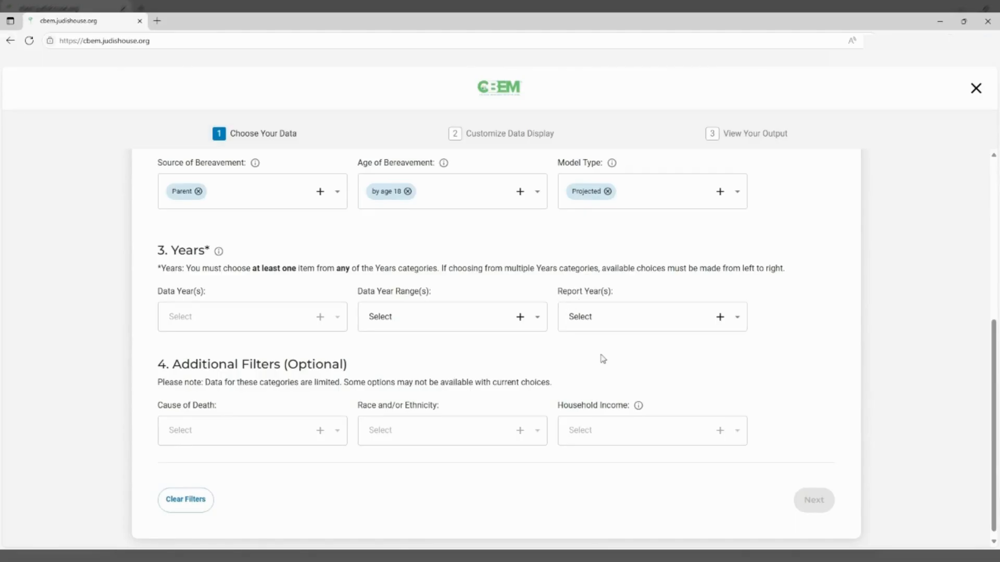
Select 2023 as the report year
click(718, 319)
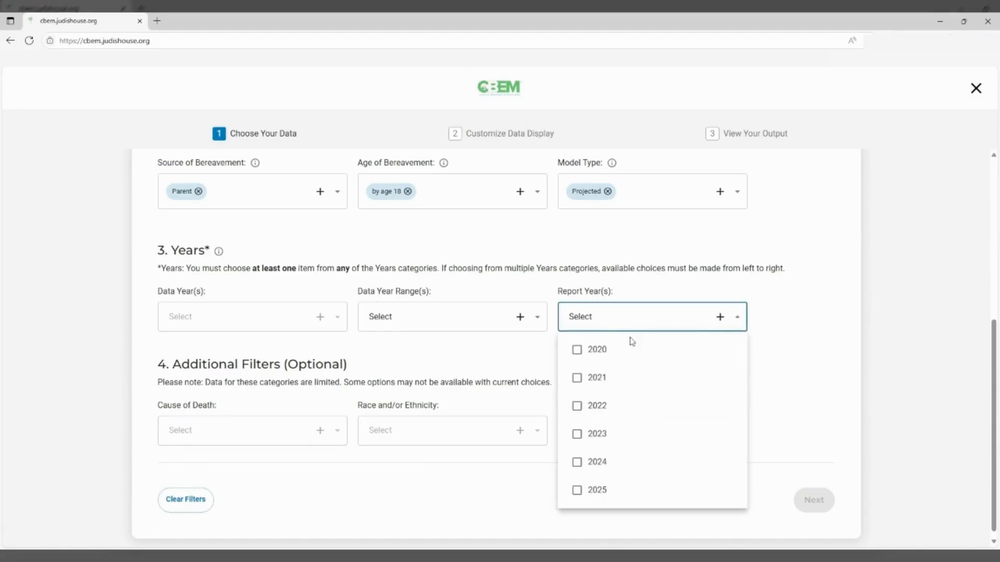
click(577, 434)
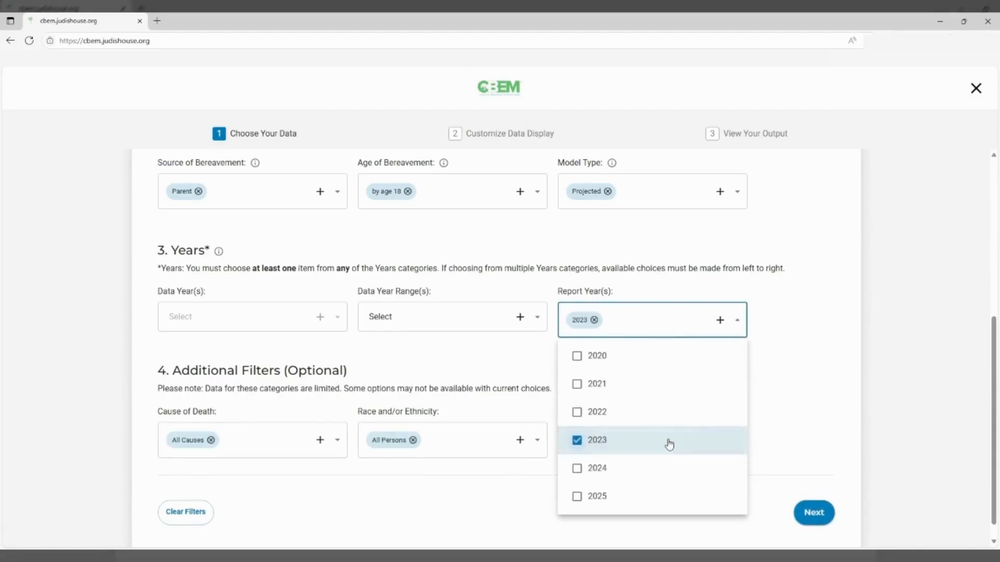
click(781, 358)
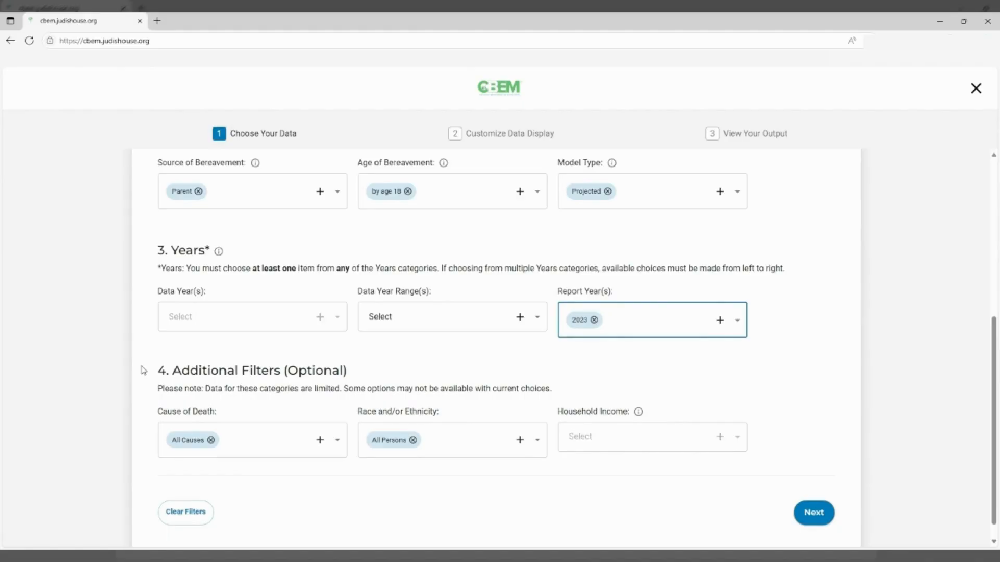
Continue to the Customize Data Display step
mouse_move(640, 413)
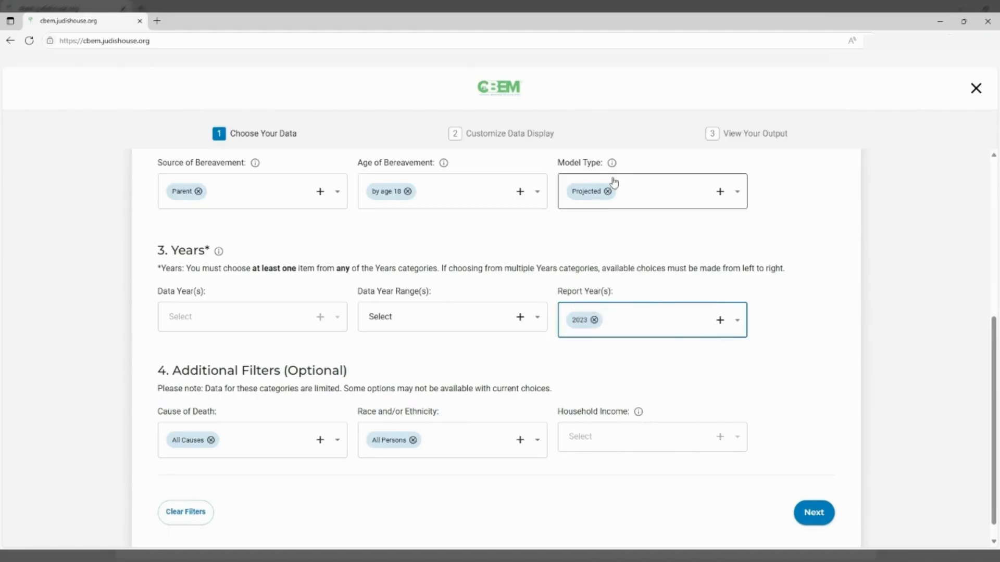
mouse_move(613, 165)
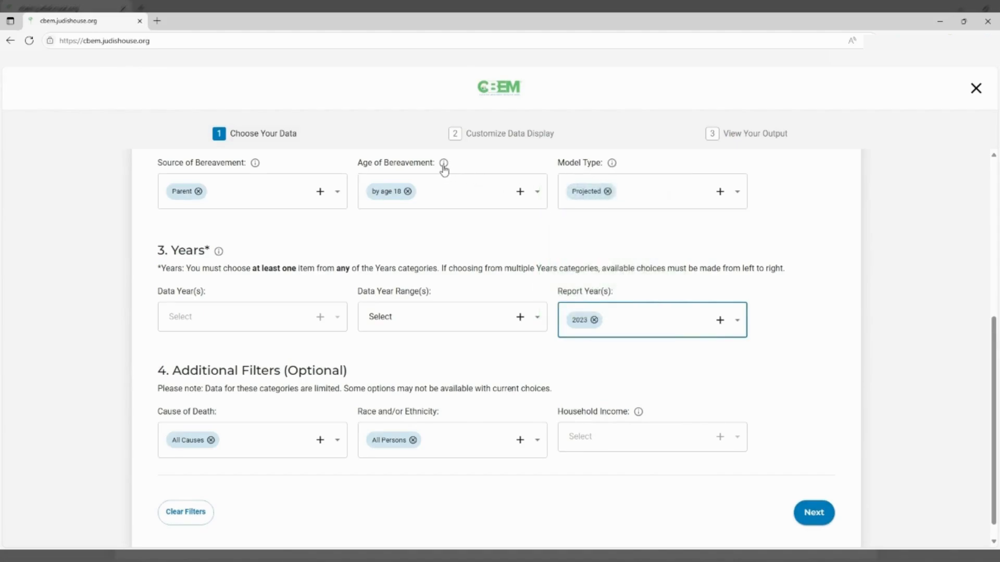
mouse_move(443, 166)
mouse_move(254, 165)
click(806, 513)
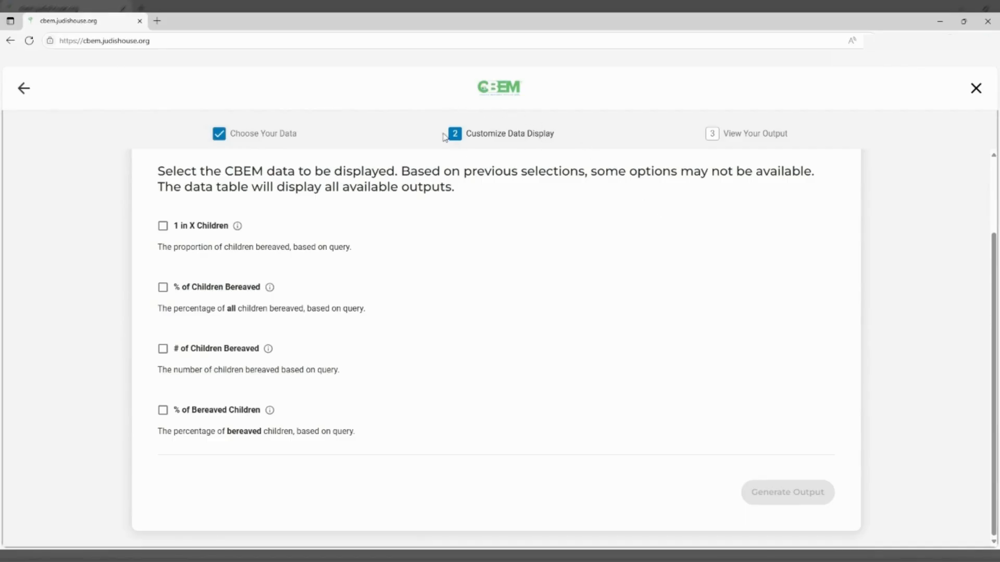
Toggle 1 in X Children, % and # of Children Bereaved on and off, then select % of Bereaved Children
click(163, 227)
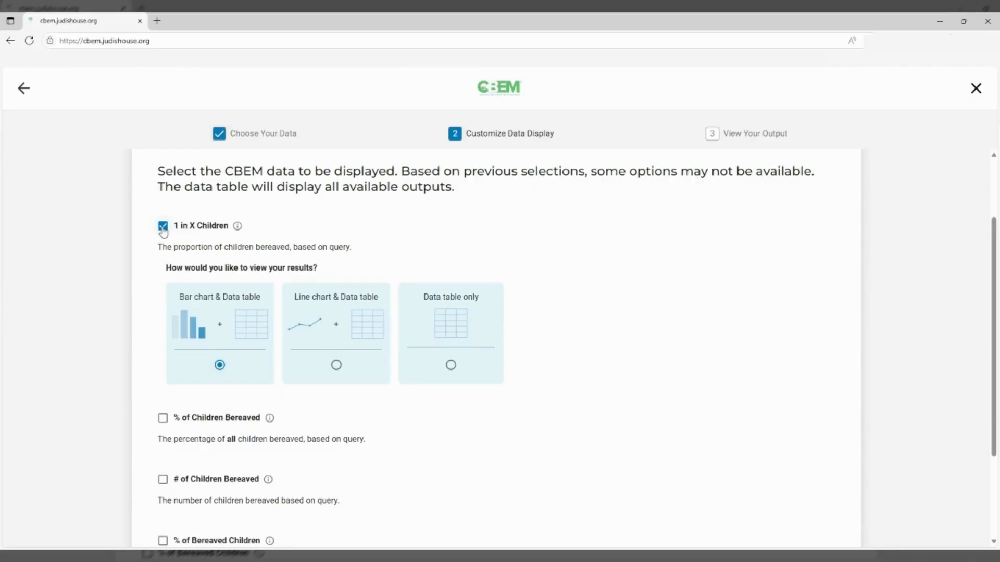
click(163, 226)
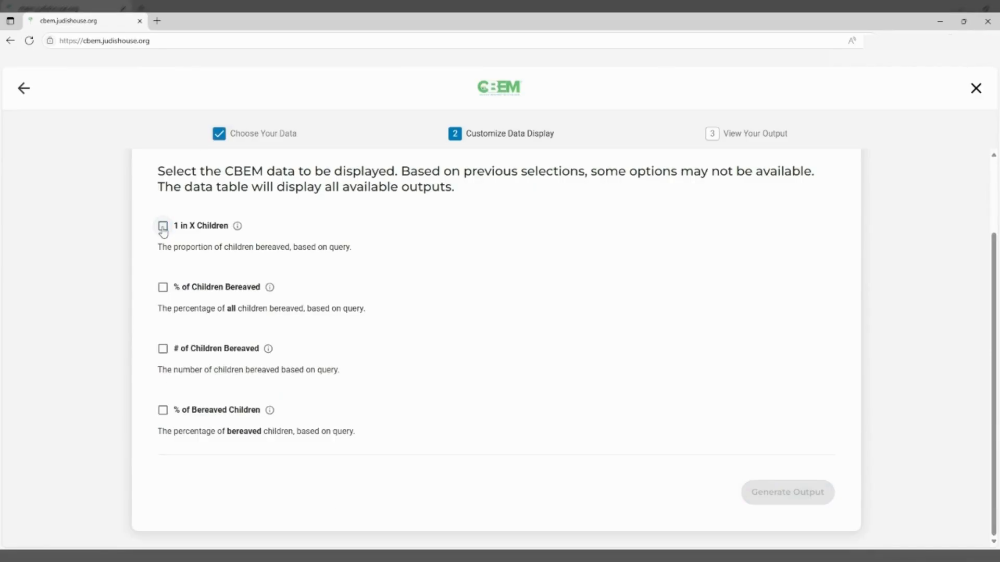
click(163, 288)
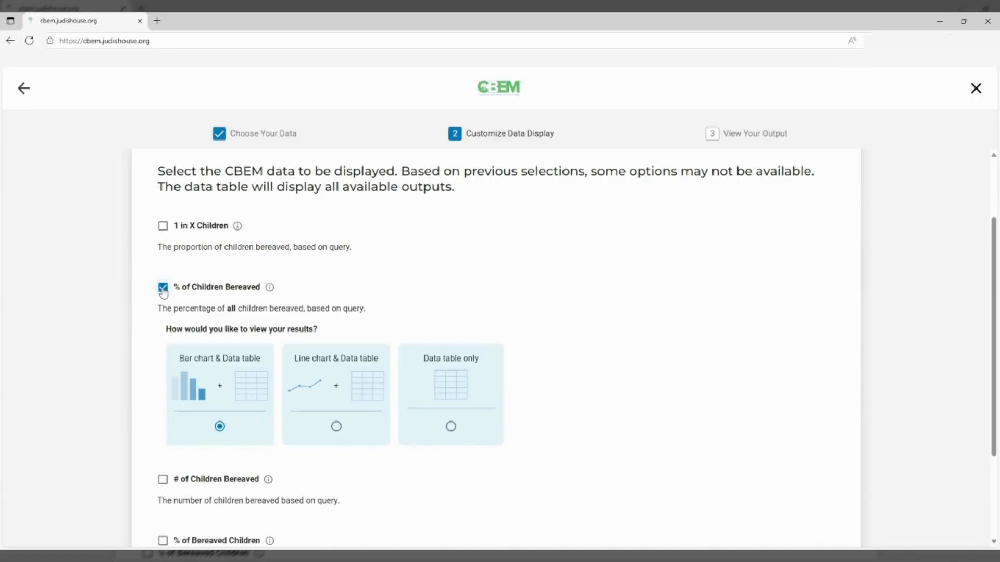
click(163, 289)
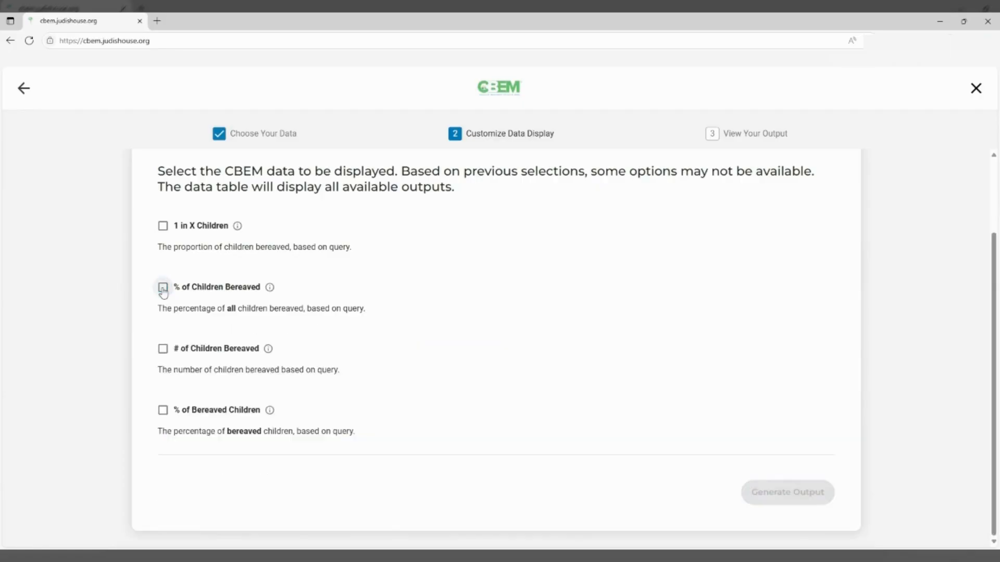
click(163, 348)
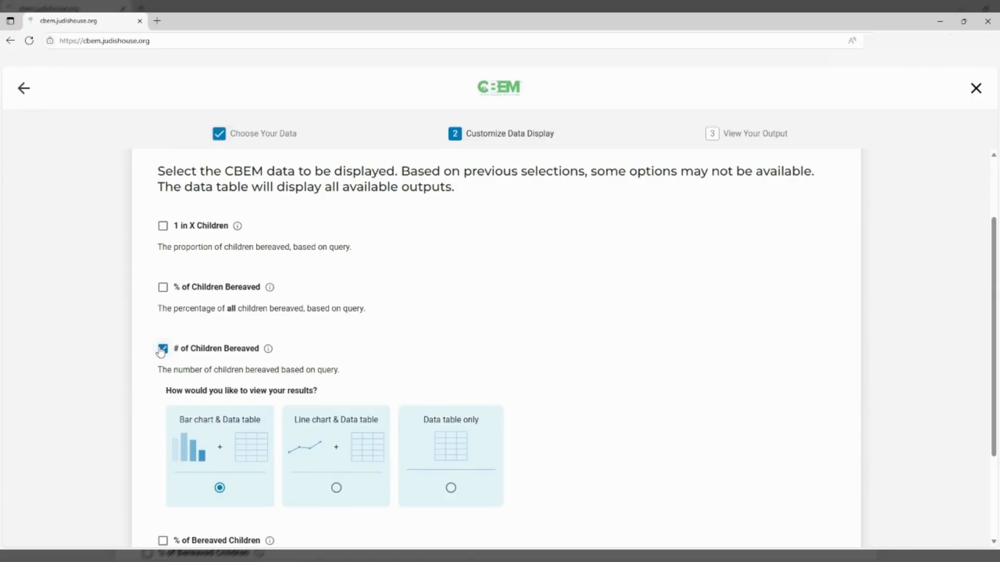
click(162, 349)
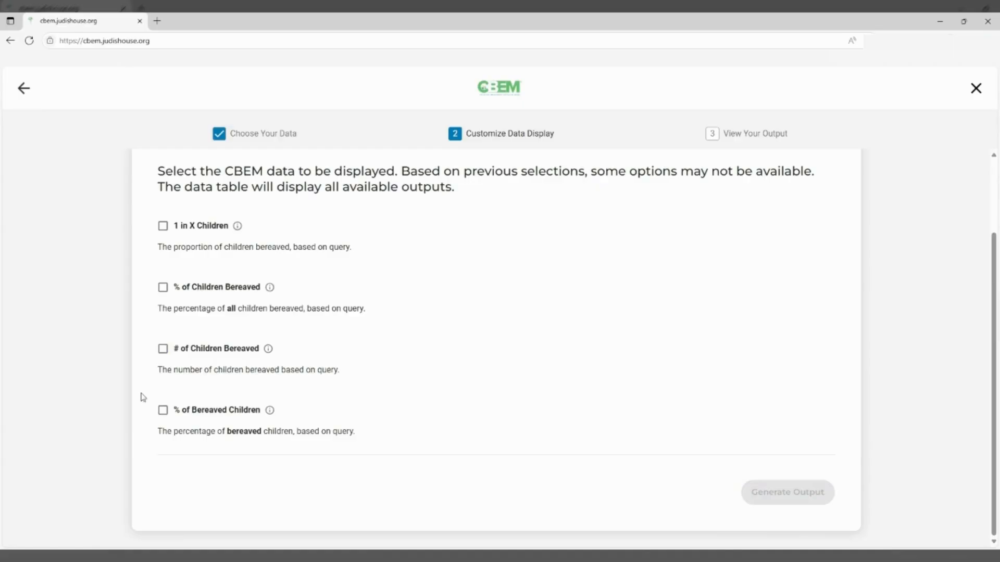
click(163, 411)
Replace % of Bereaved Children with # of Children Bereaved and generate the Colorado output
scroll(156, 395, down, 2)
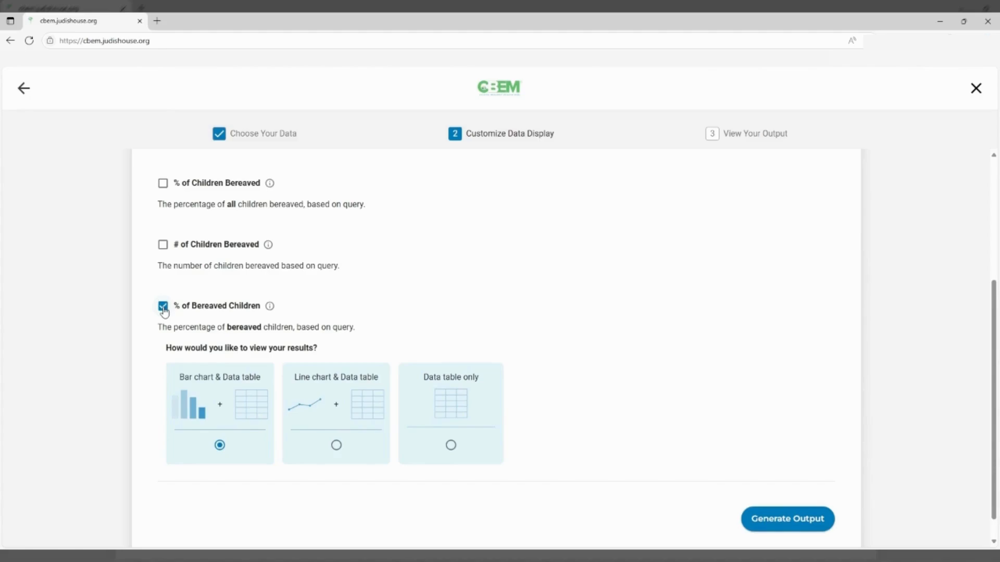
click(163, 307)
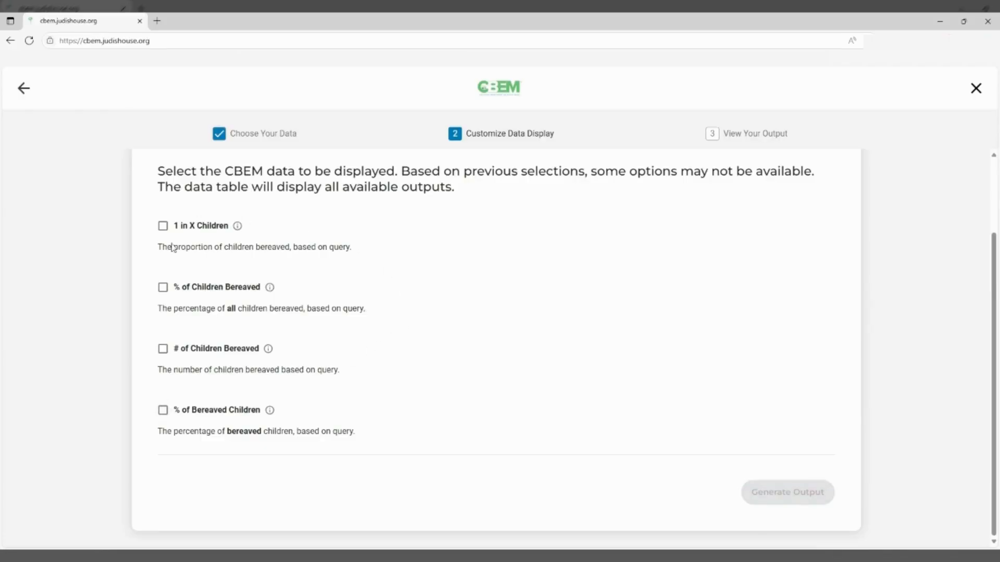
click(163, 348)
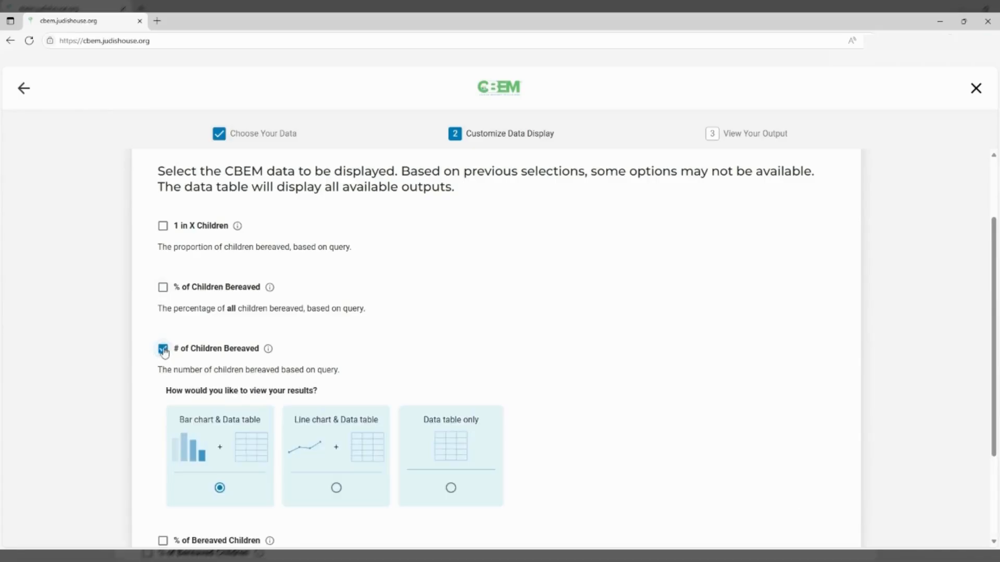
scroll(96, 358, down, 2)
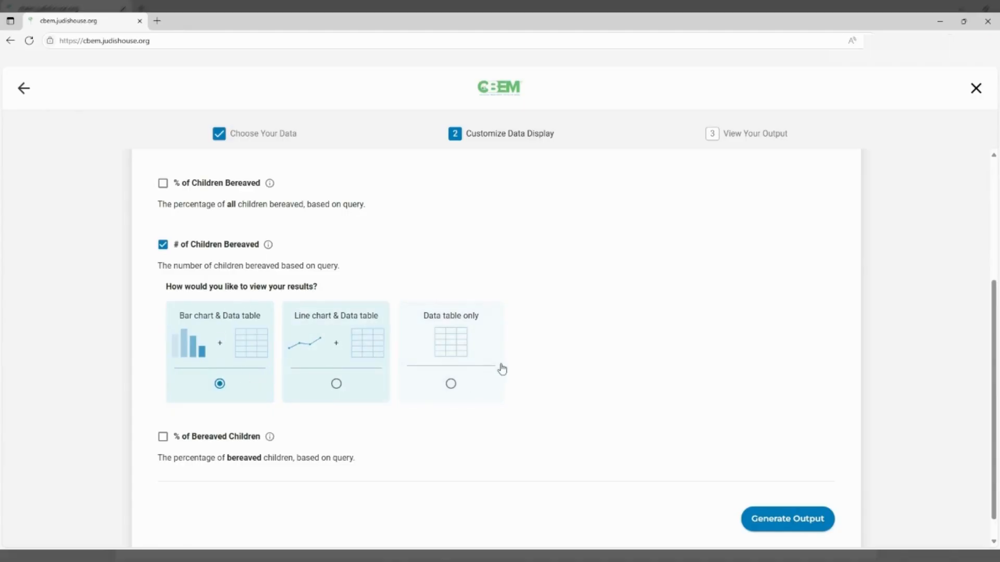
click(798, 521)
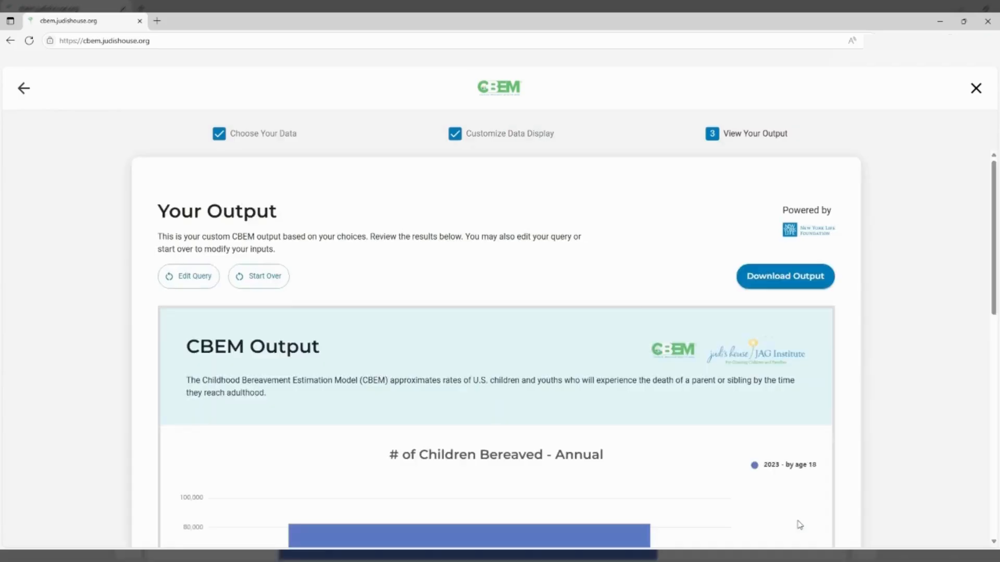
Scroll through the Colorado 2023 chart, data table and selections showing 82,497 bereaved children
scroll(969, 289, down, 4)
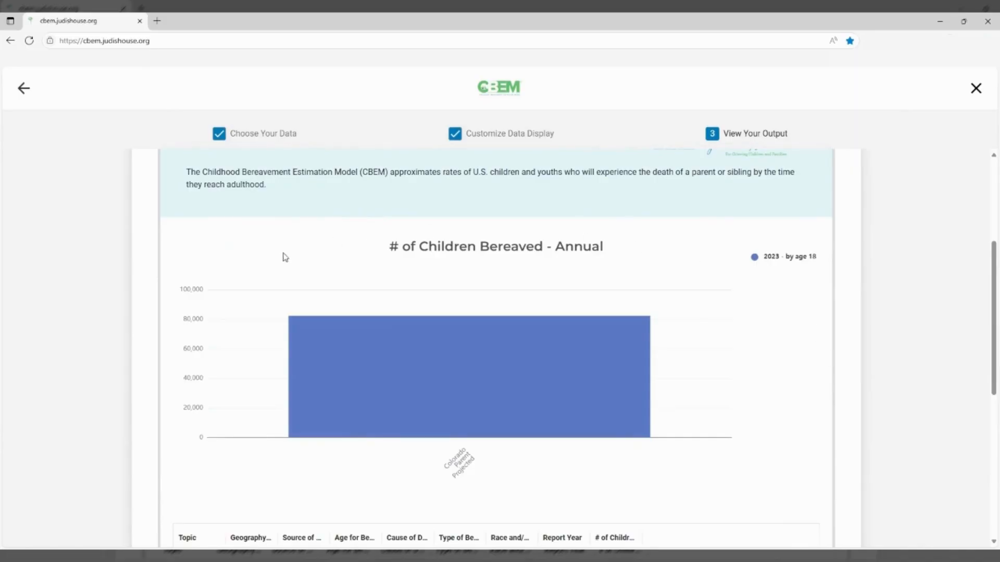
scroll(277, 268, down, 3)
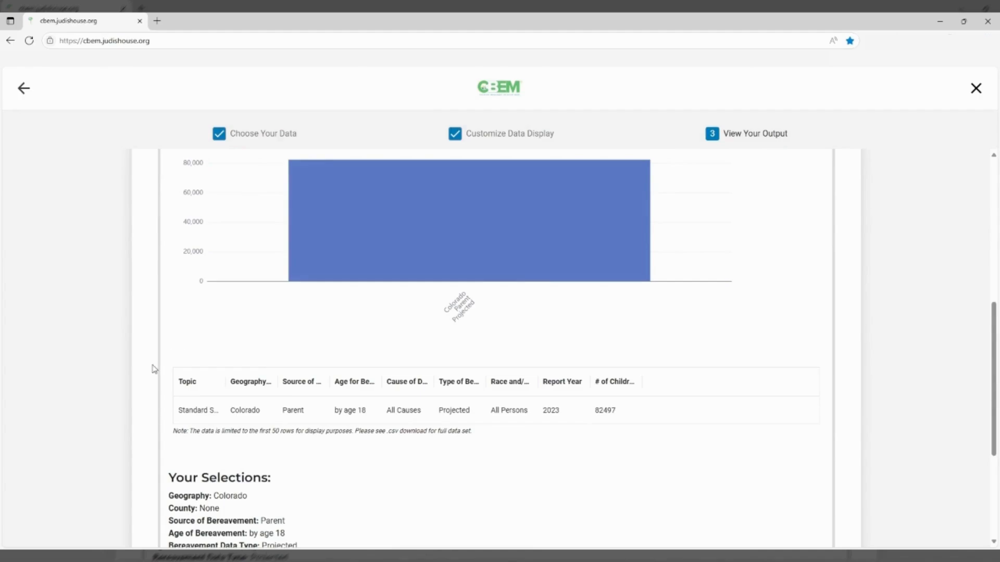
scroll(154, 370, down, 3)
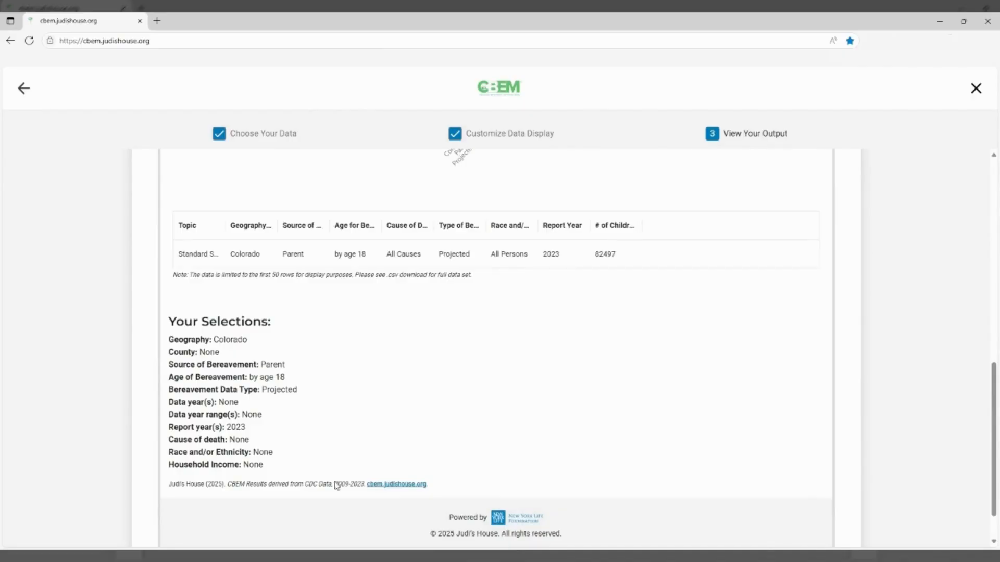
scroll(565, 453, up, 5)
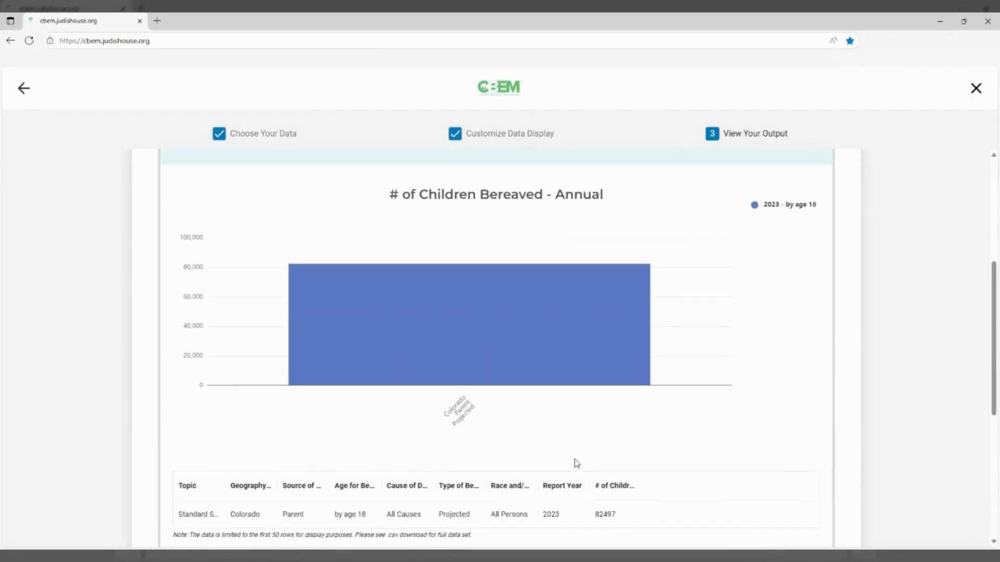
scroll(578, 466, up, 1)
mouse_move(463, 378)
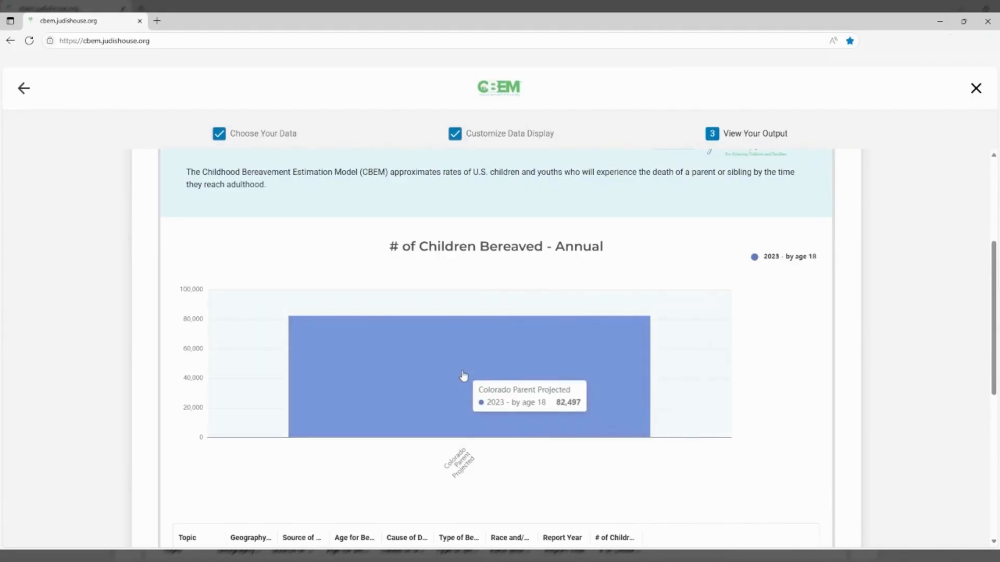
scroll(464, 376, up, 4)
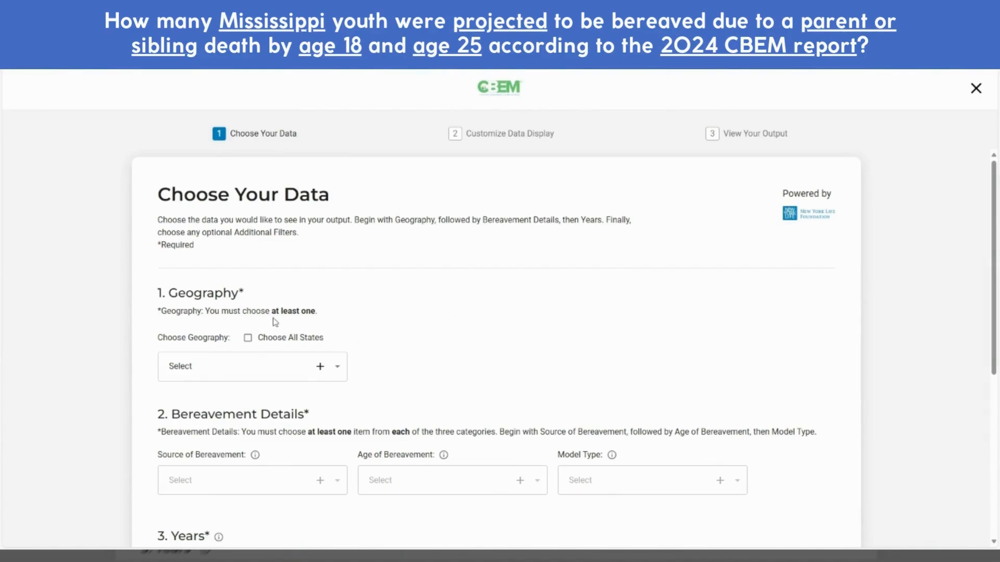
Set the geography to Mississippi
click(319, 367)
scroll(324, 371, down, 7)
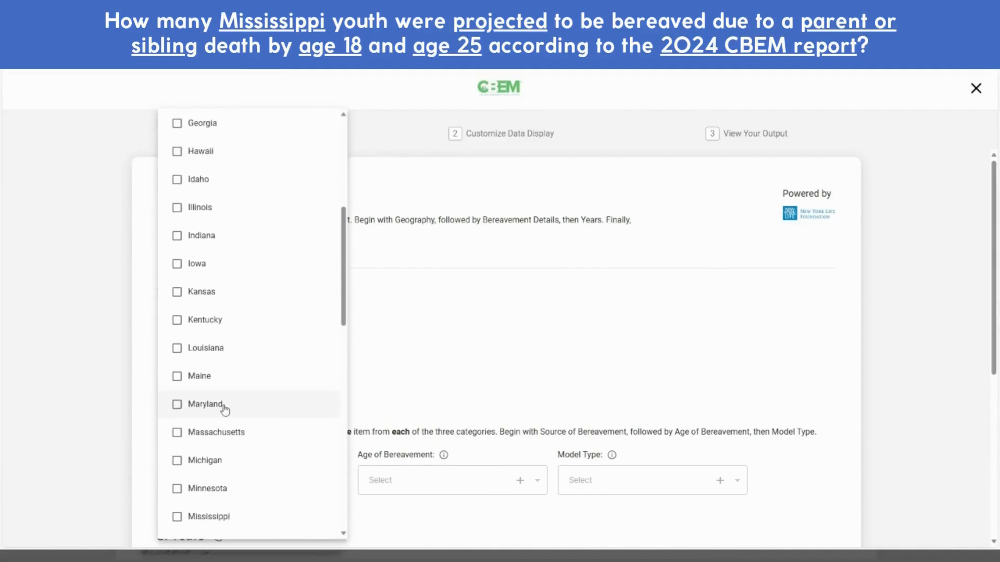
scroll(206, 422, down, 1)
click(204, 414)
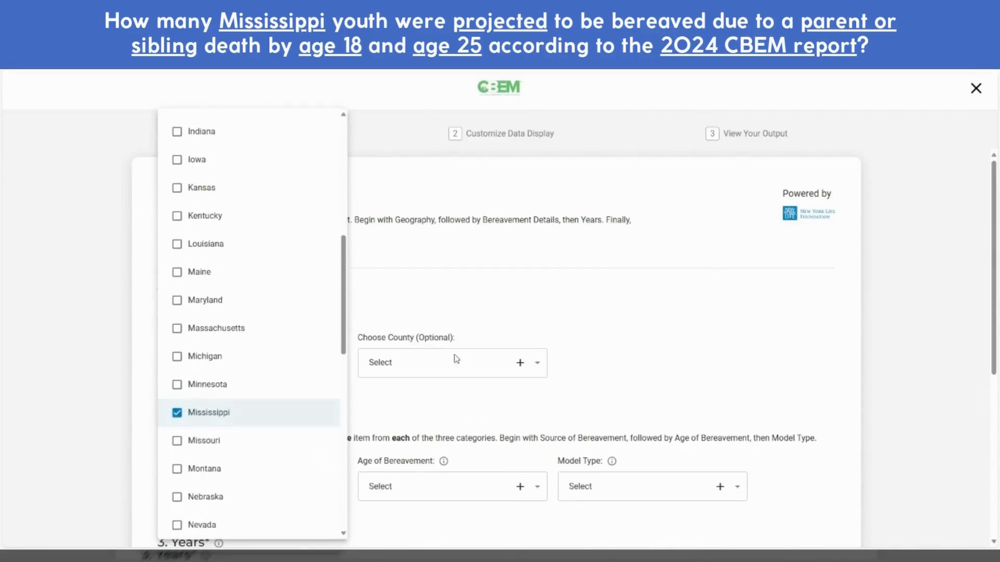
click(467, 286)
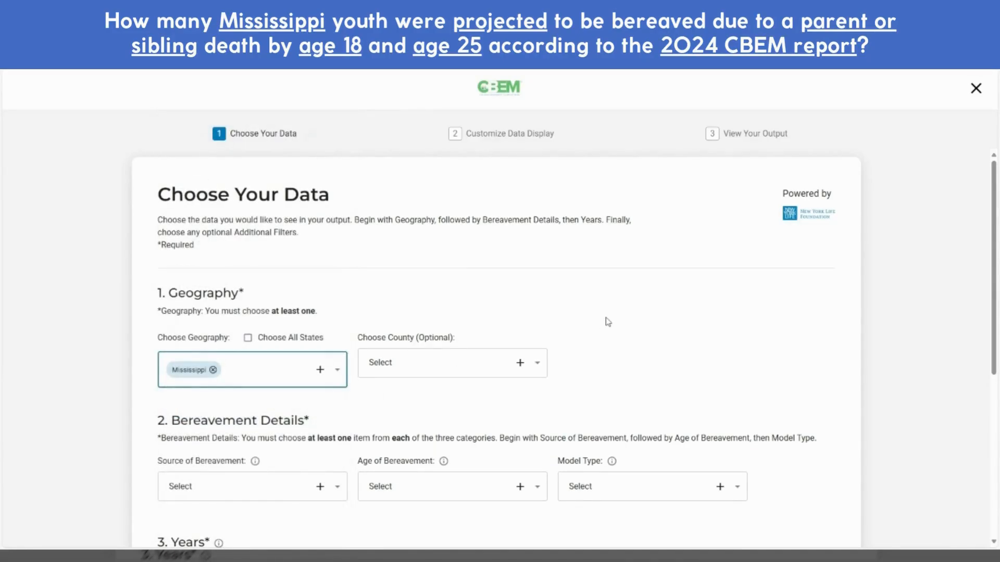
Choose Parent or Sibling, by age 18 and by age 25, and the Projected model type
scroll(608, 322, down, 4)
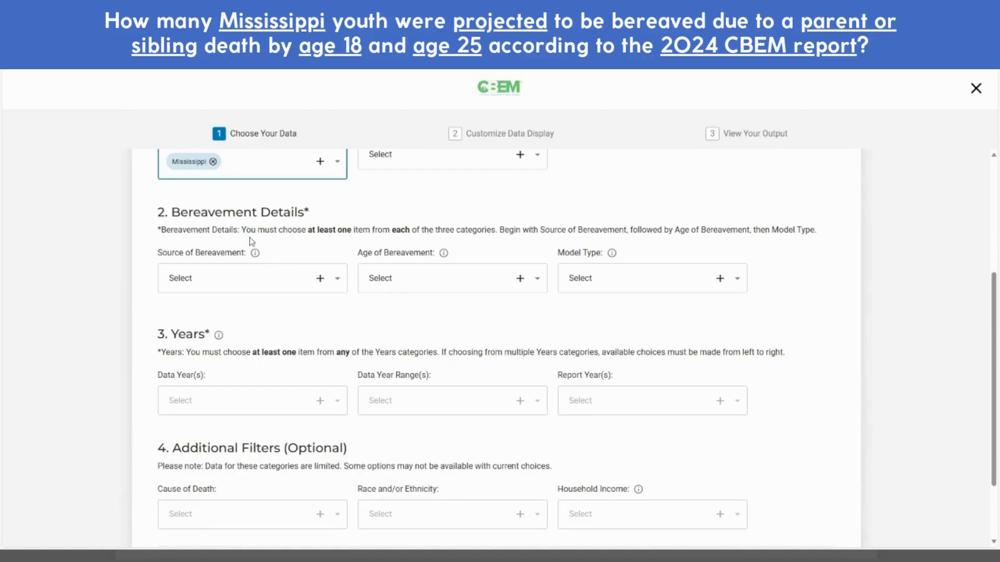
click(260, 280)
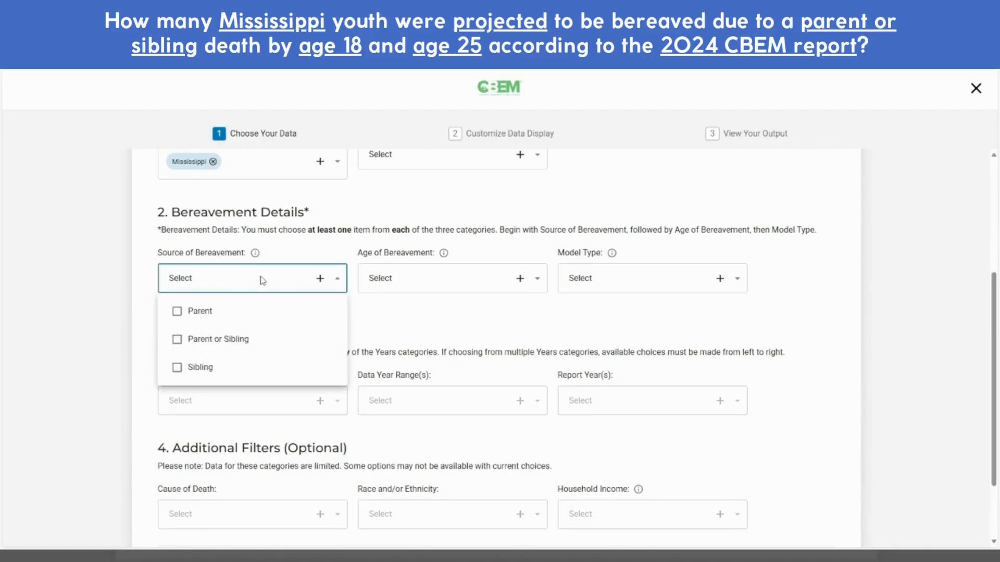
click(222, 340)
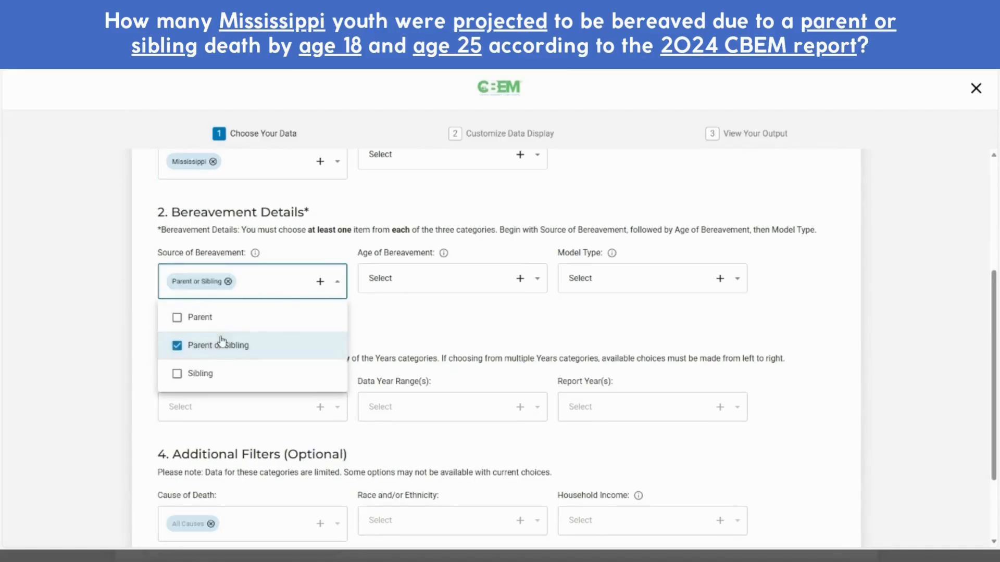
click(381, 323)
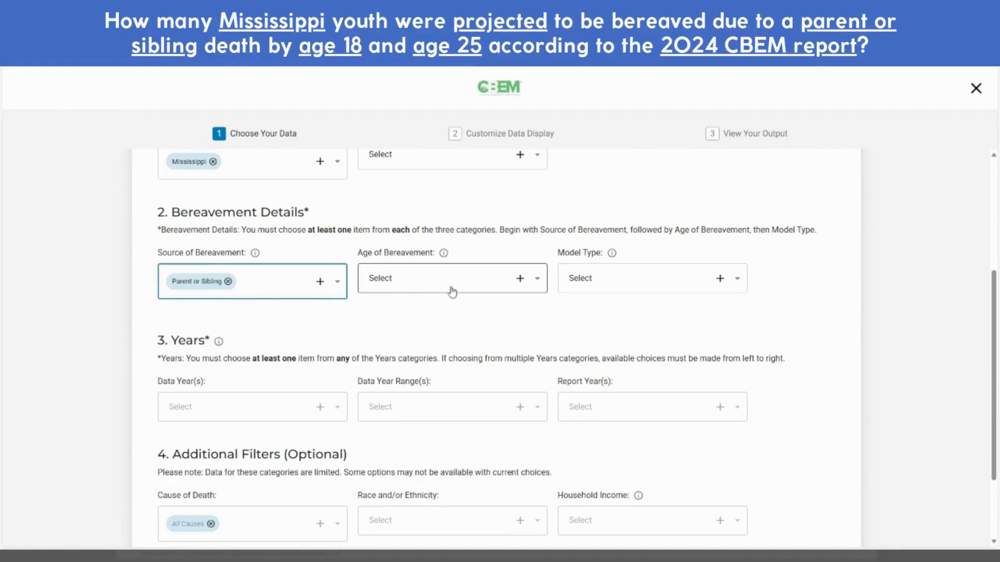
click(506, 288)
click(403, 316)
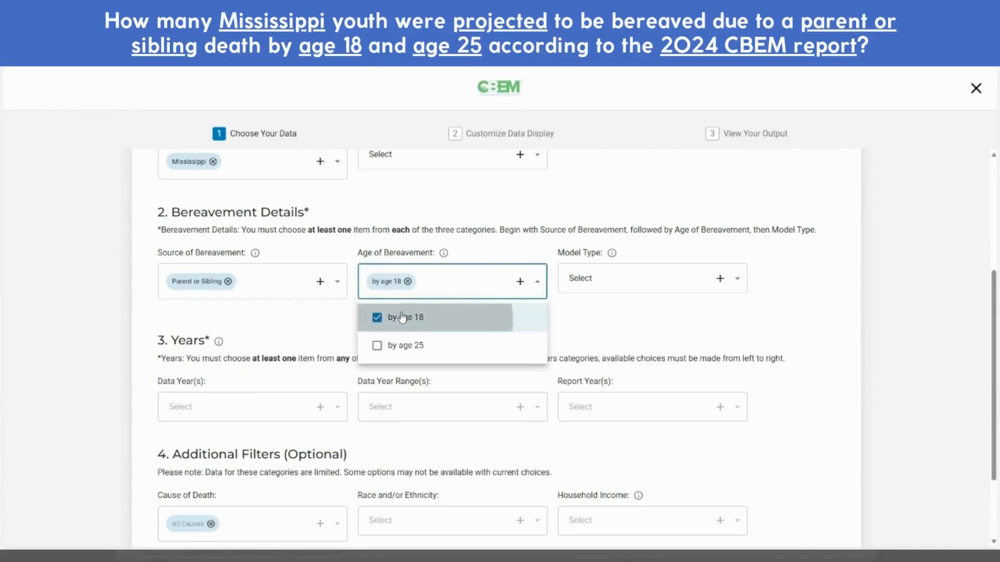
click(397, 348)
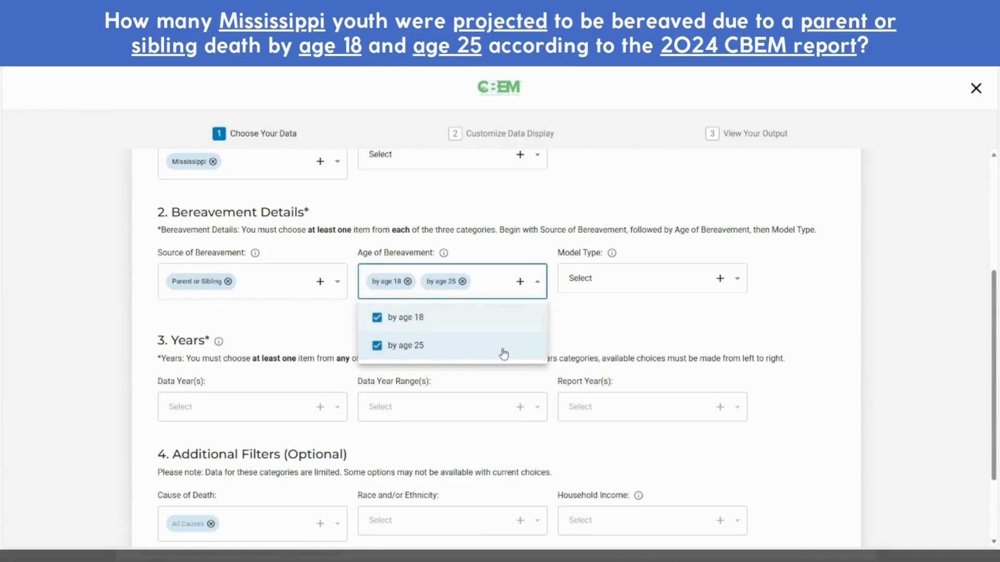
click(577, 328)
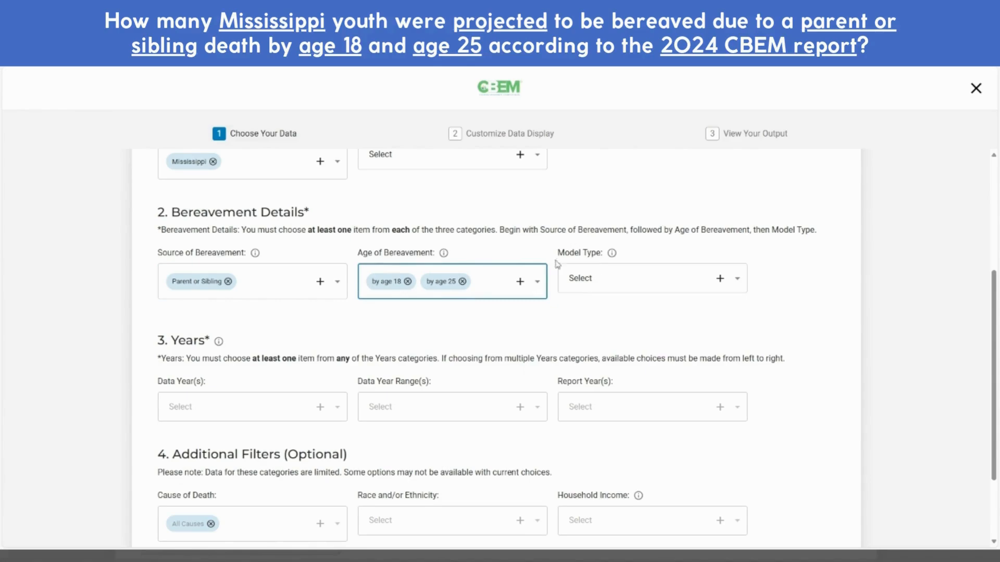
click(721, 280)
click(602, 311)
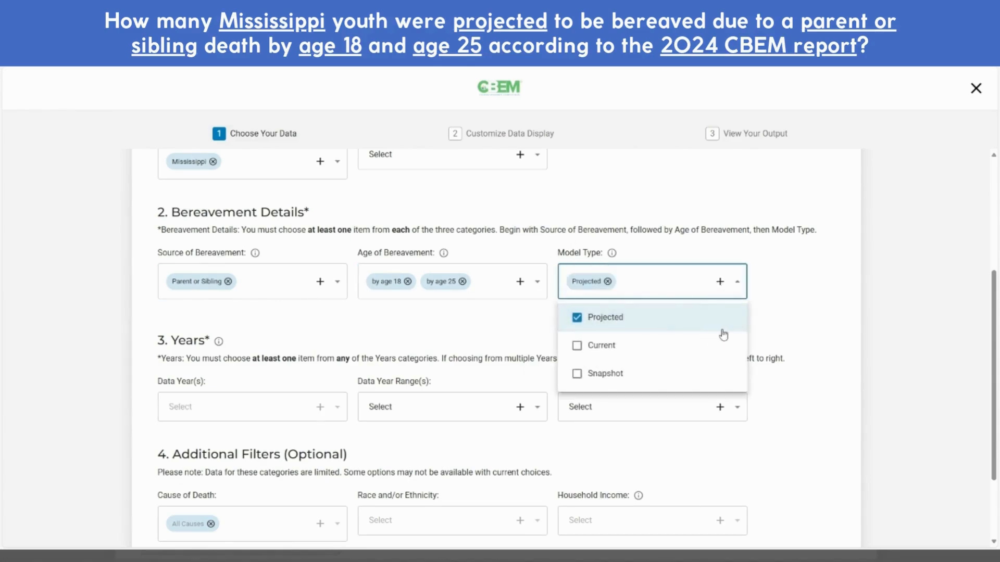
click(792, 311)
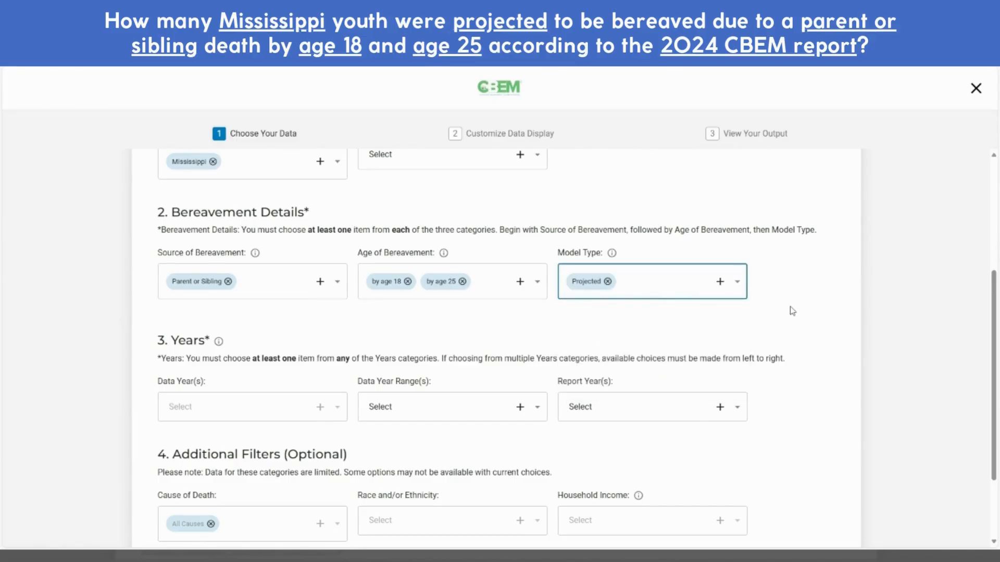
Select 2024 as the report year and continue to the display step
scroll(792, 311, down, 2)
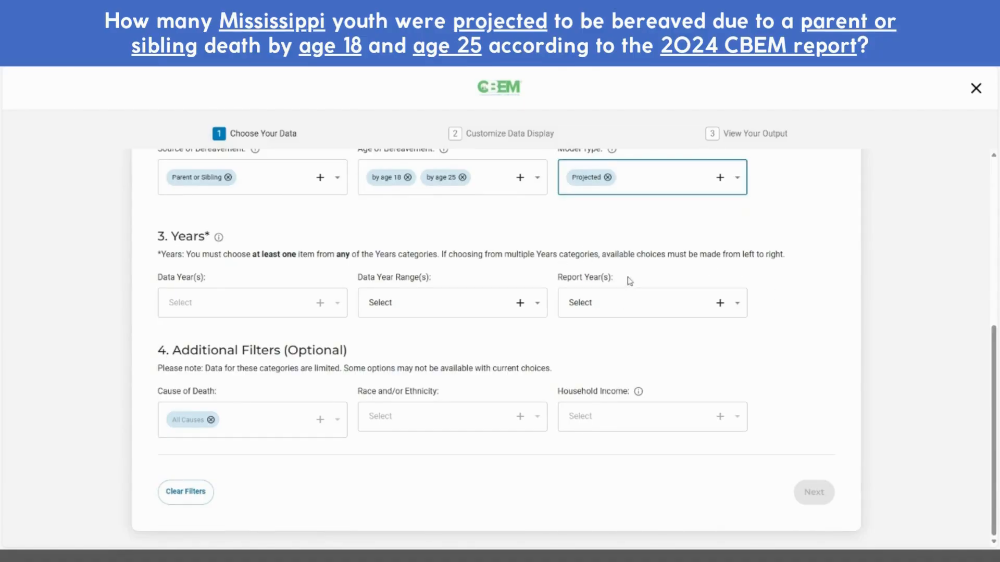
click(719, 304)
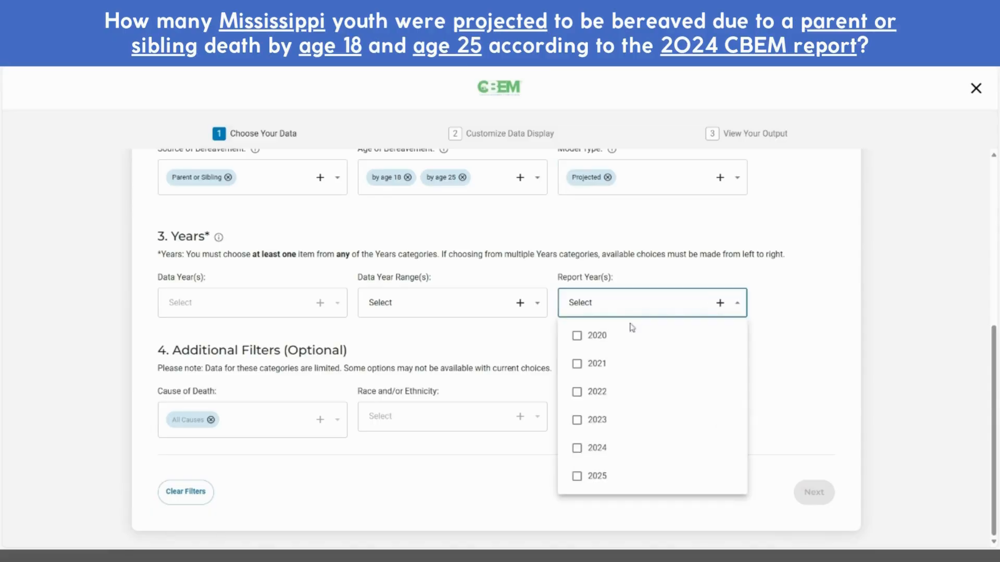
click(579, 457)
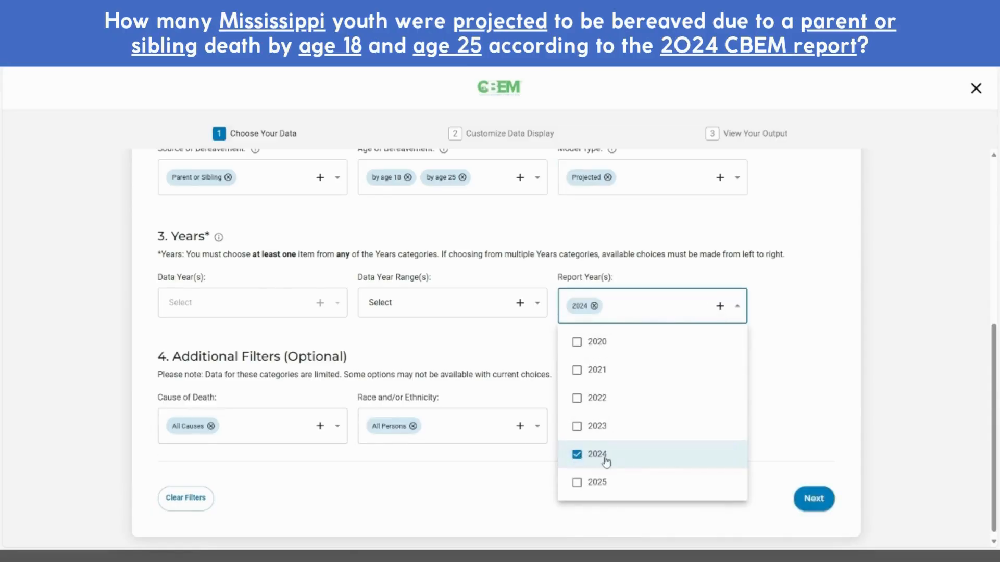
click(798, 309)
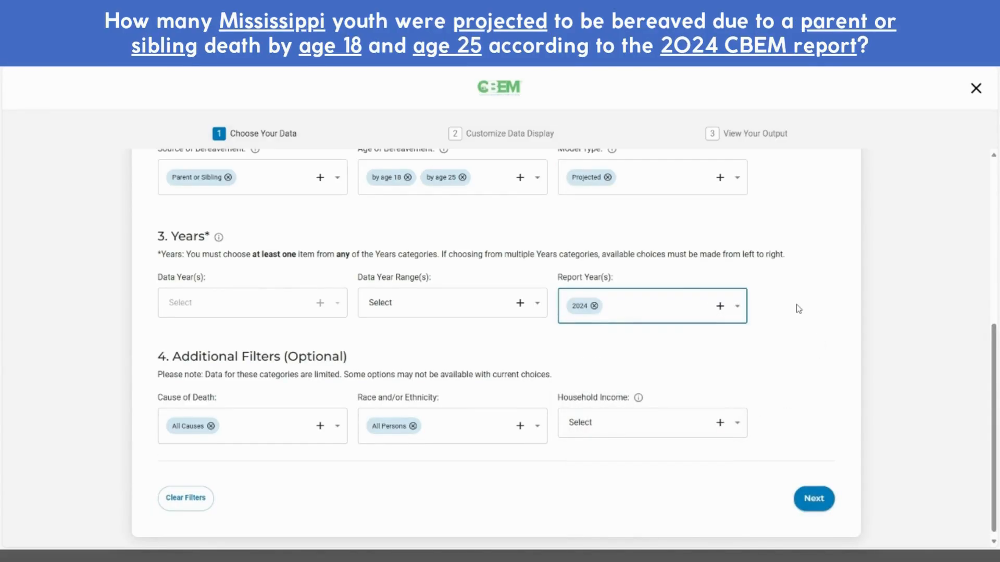
scroll(799, 309, down, 1)
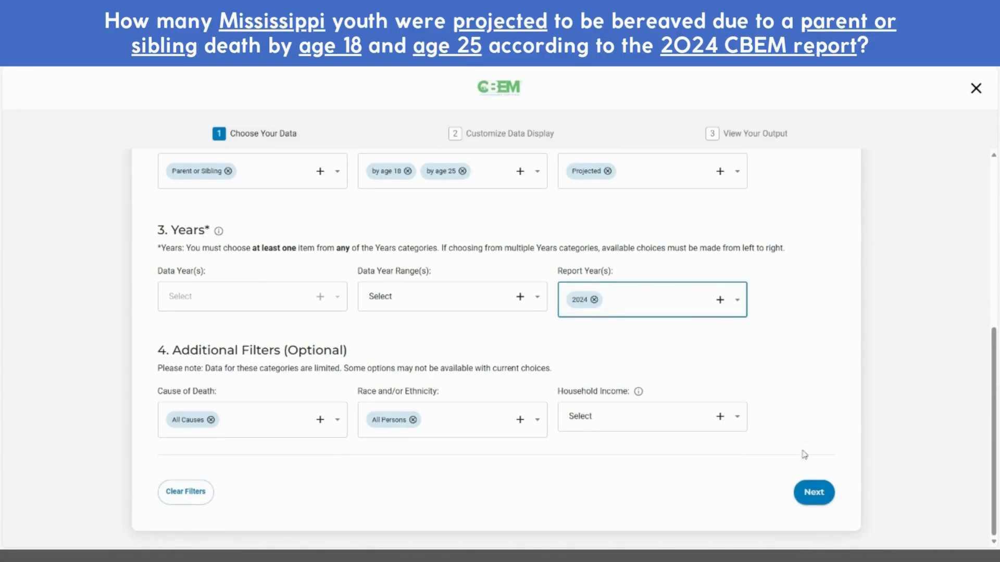
click(813, 493)
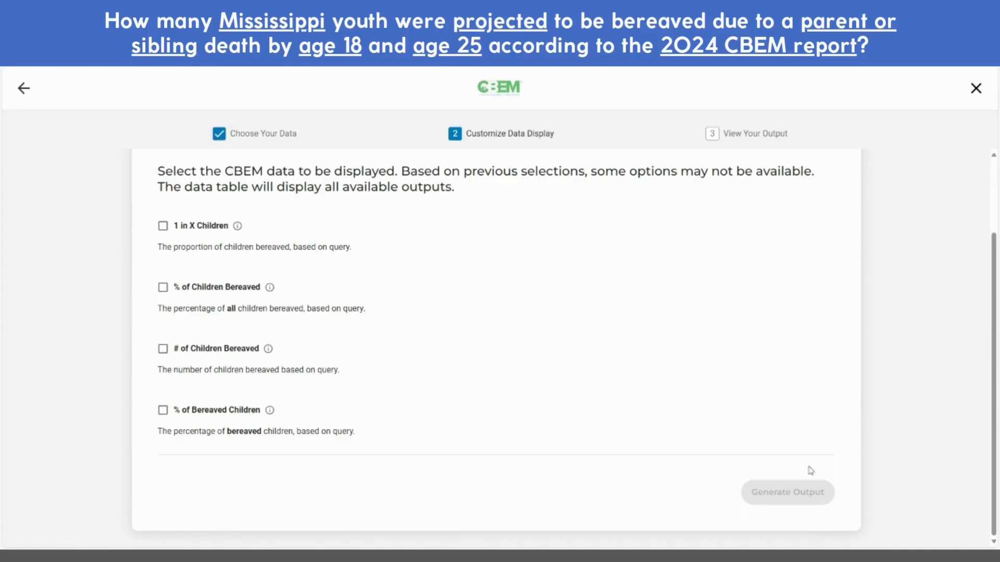
Include the 1 in X Children, % of Children Bereaved and # of Children Bereaved measures
click(163, 227)
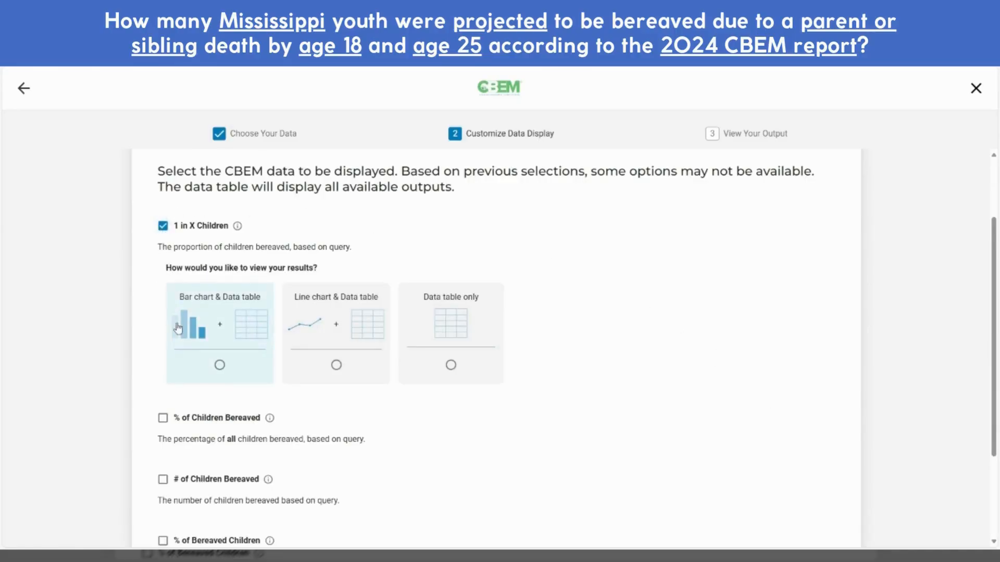
click(162, 418)
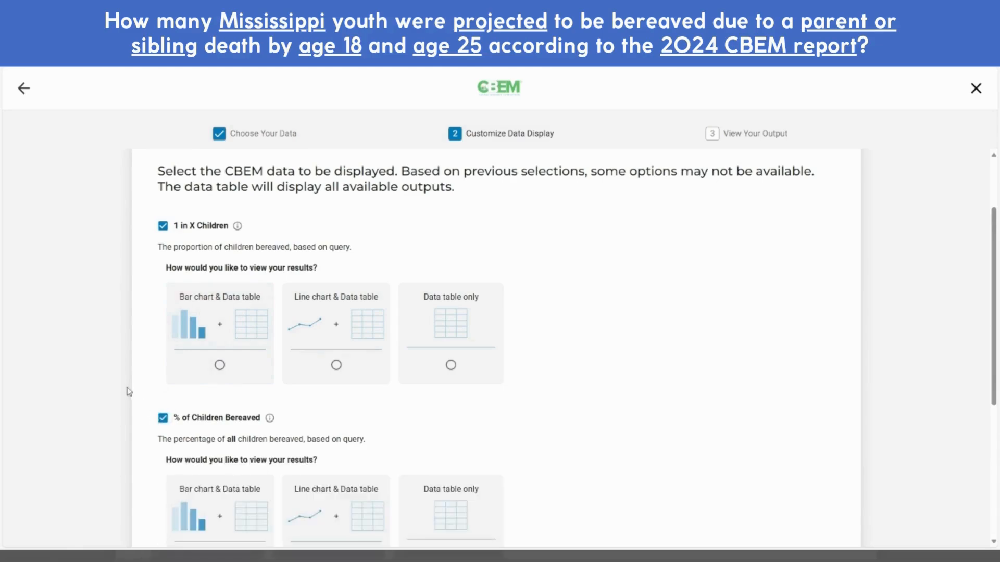
scroll(114, 389, down, 3)
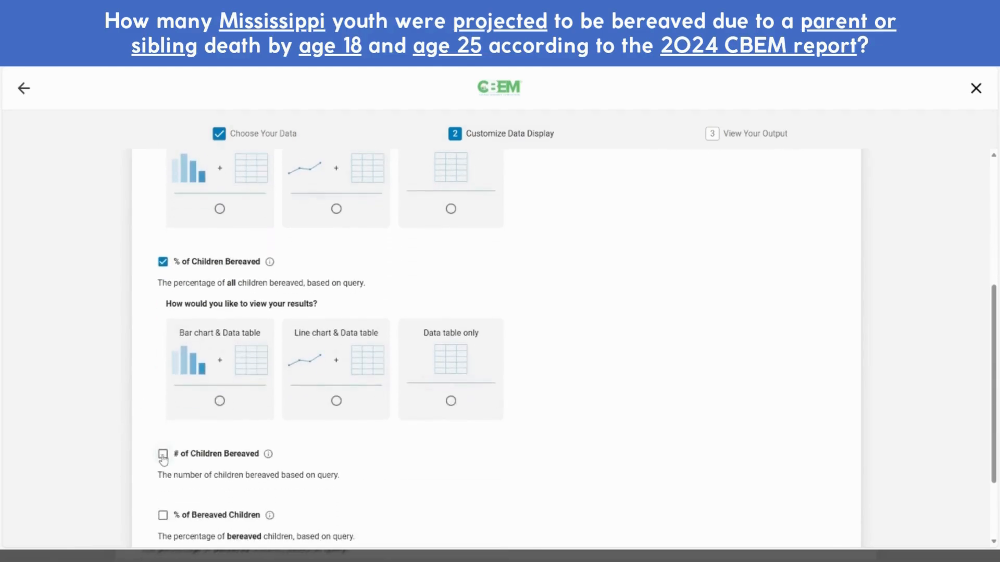
click(163, 453)
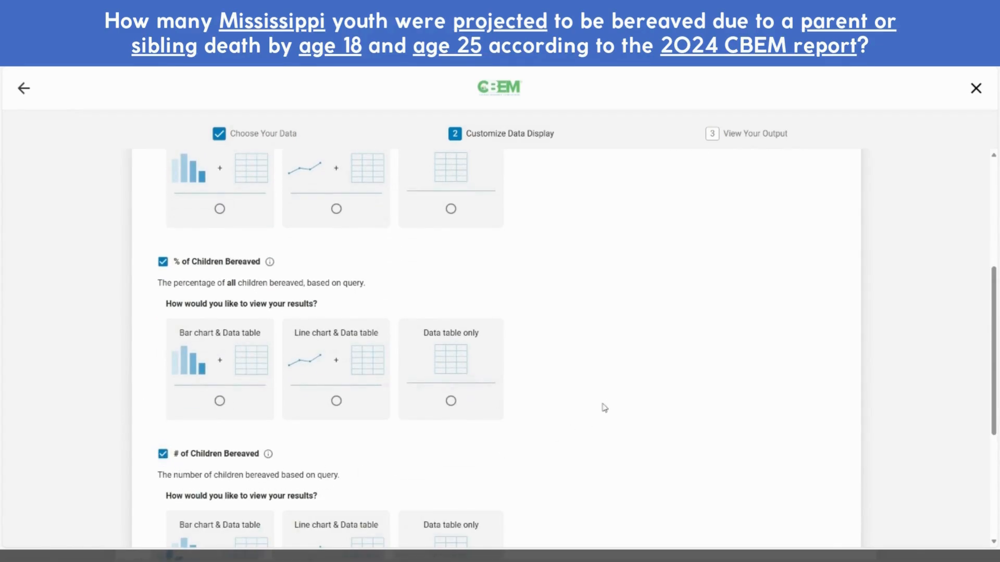
scroll(604, 408, up, 4)
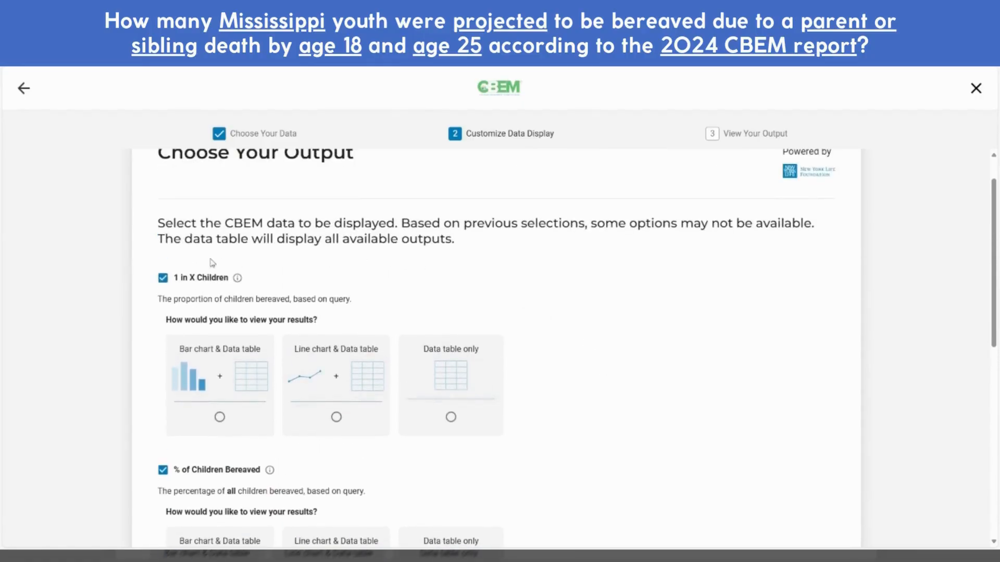
Show each measure as Bar chart & Data table and generate the Mississippi output
click(219, 418)
scroll(246, 419, down, 4)
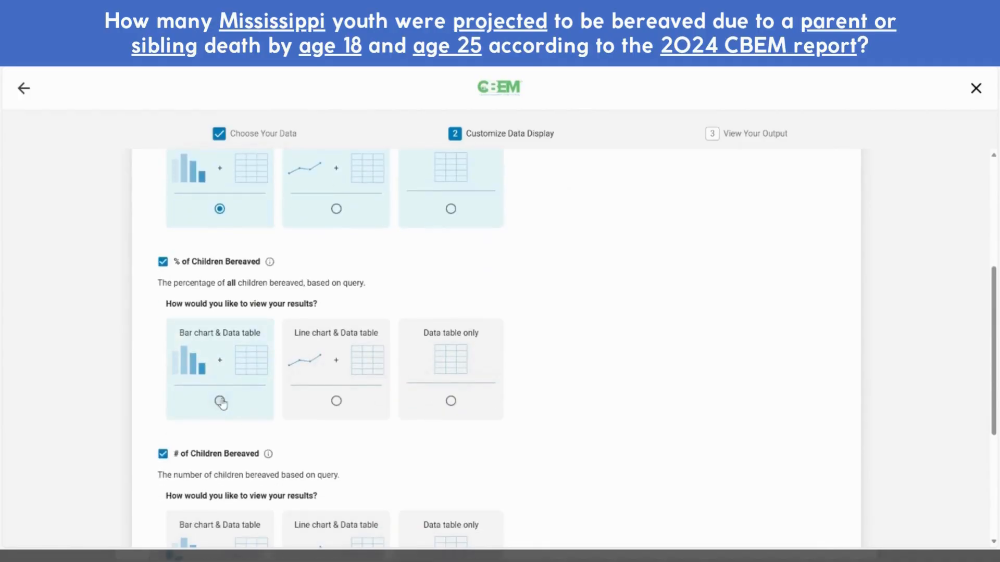
click(220, 401)
scroll(247, 401, down, 2)
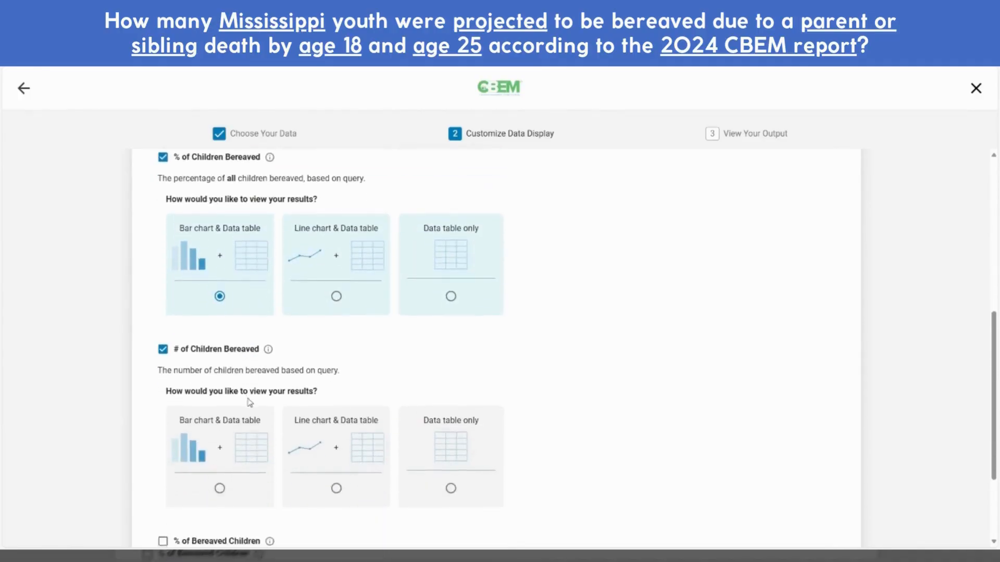
scroll(249, 403, down, 2)
click(220, 385)
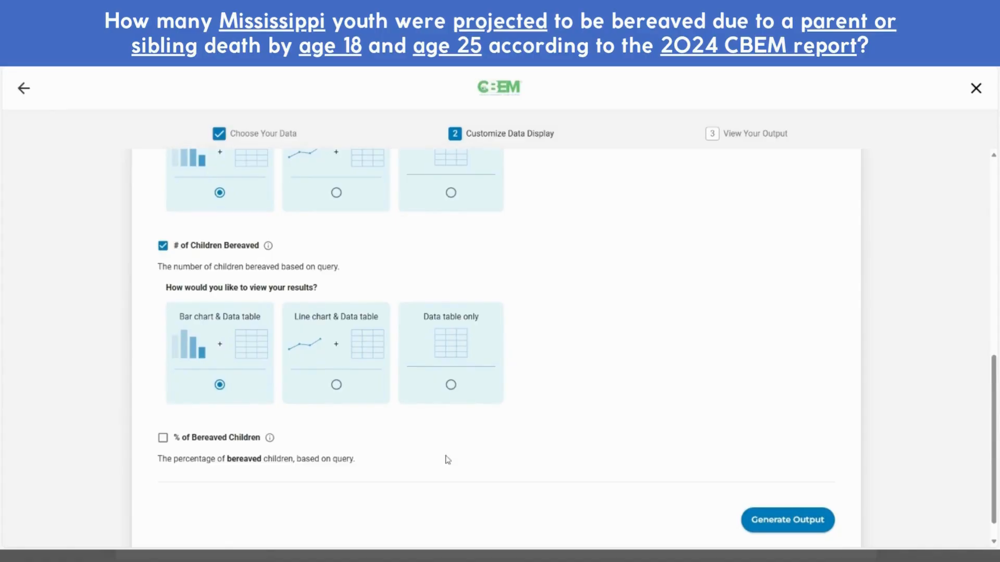
click(800, 525)
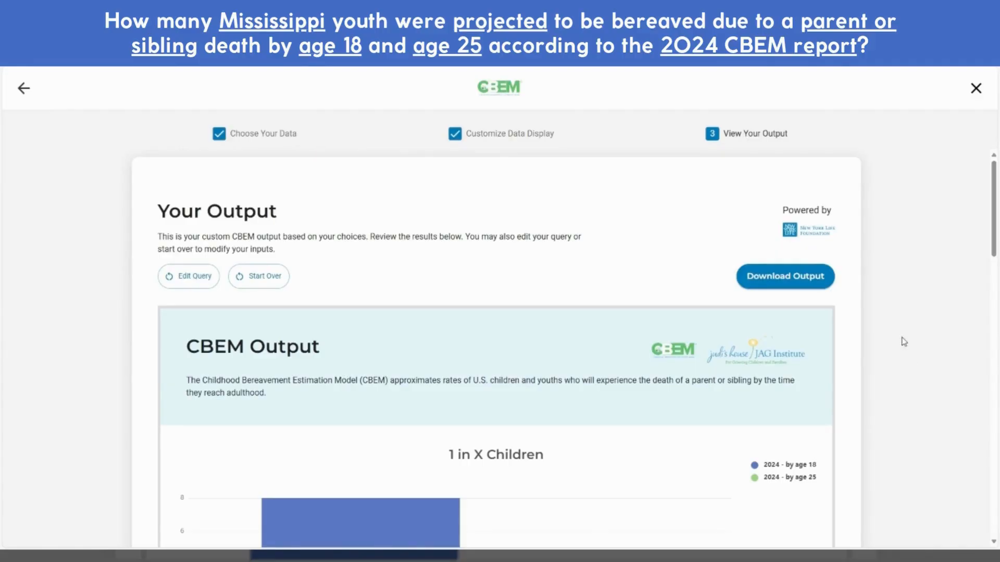
scroll(903, 342, down, 4)
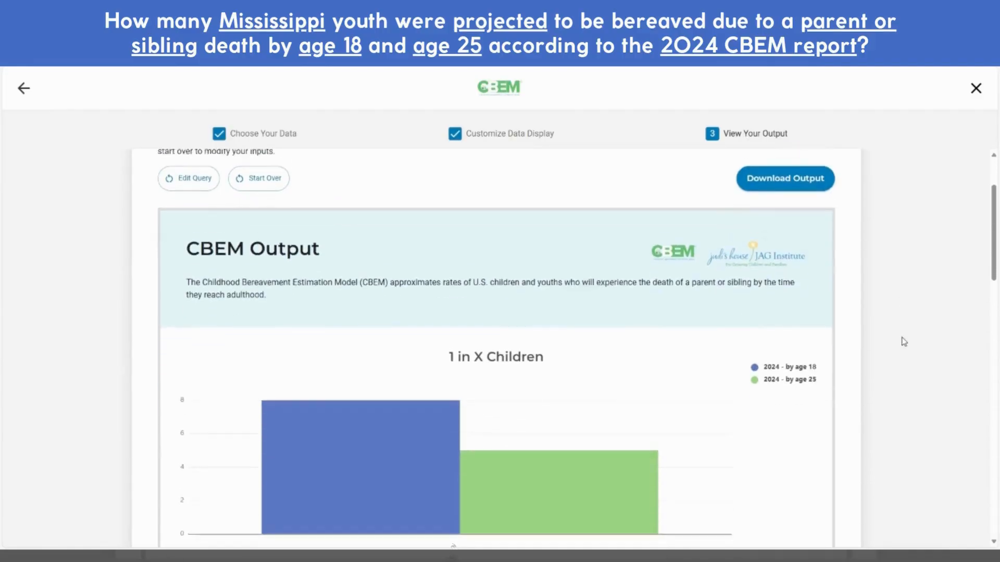
mouse_move(607, 352)
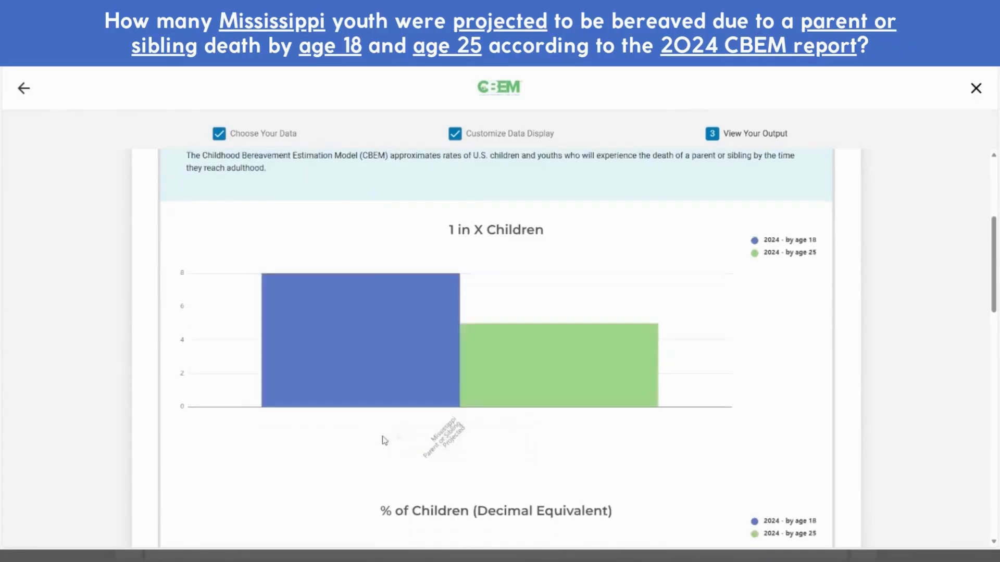
scroll(382, 416, down, 5)
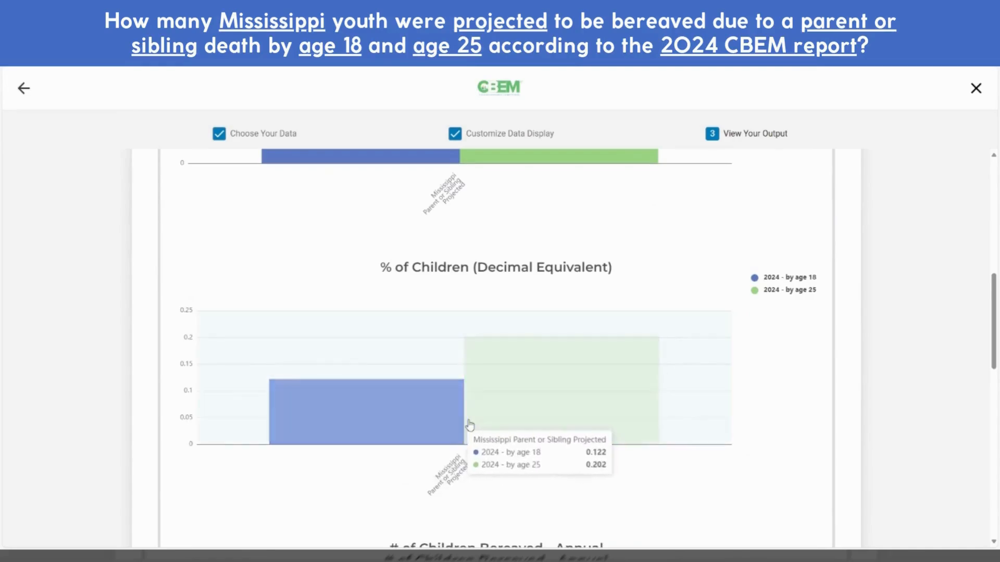
scroll(503, 420, down, 3)
scroll(518, 425, down, 2)
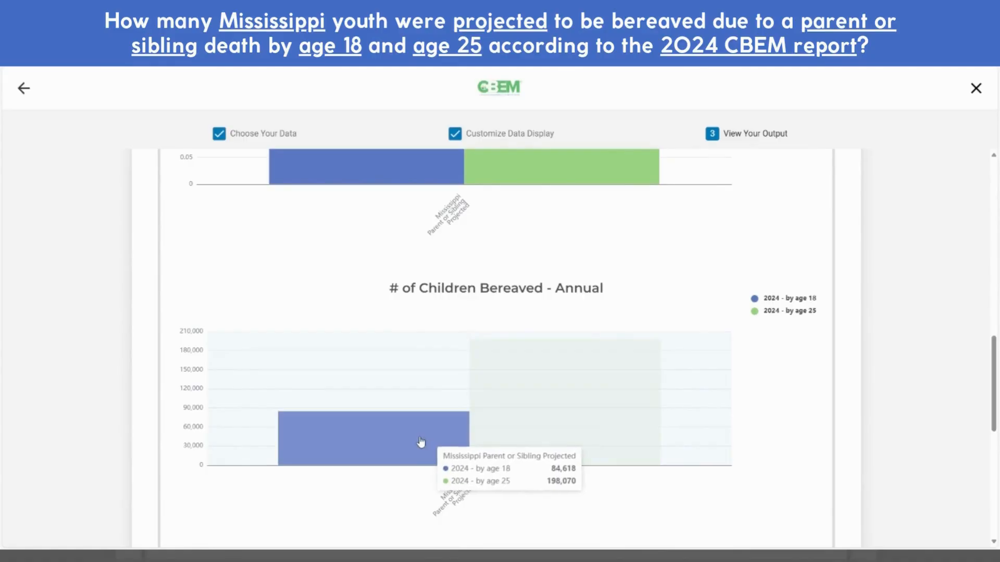
scroll(420, 441, down, 1)
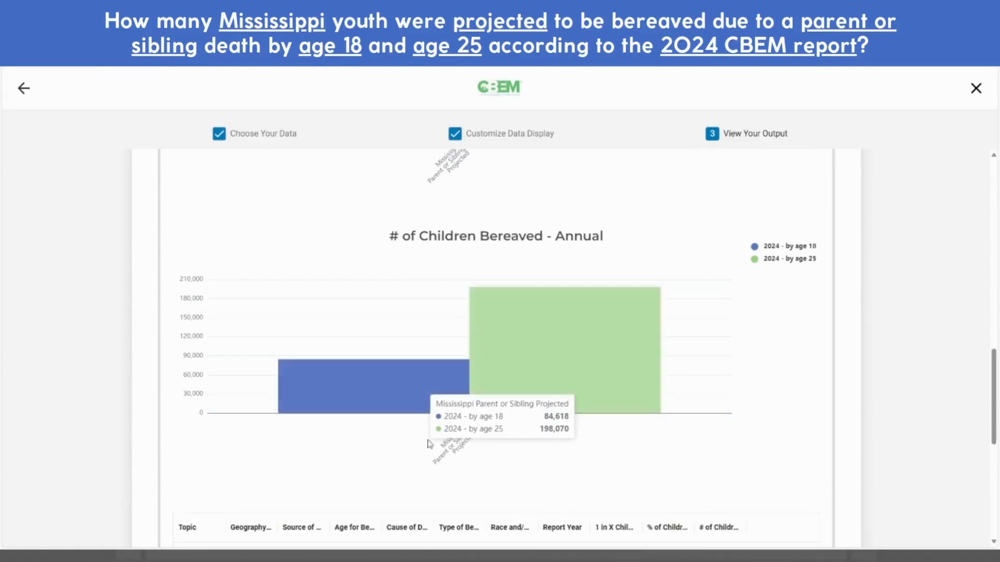
scroll(880, 481, down, 5)
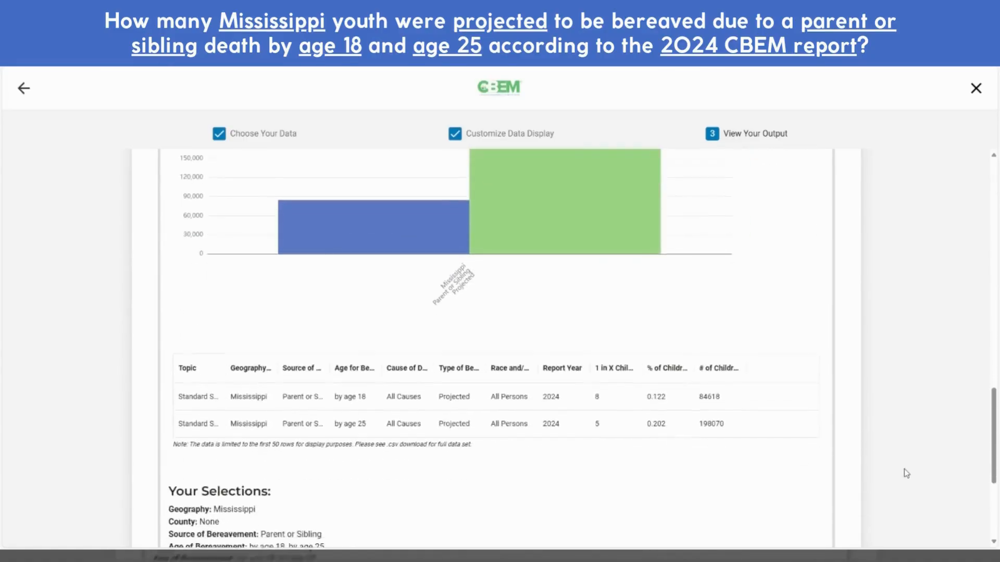
scroll(906, 473, down, 1)
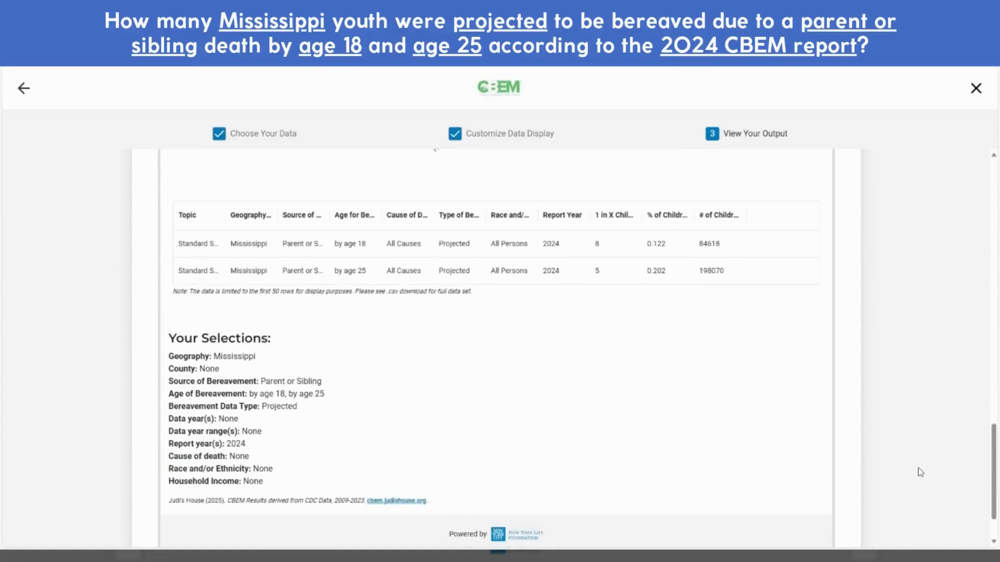
scroll(960, 490, up, 13)
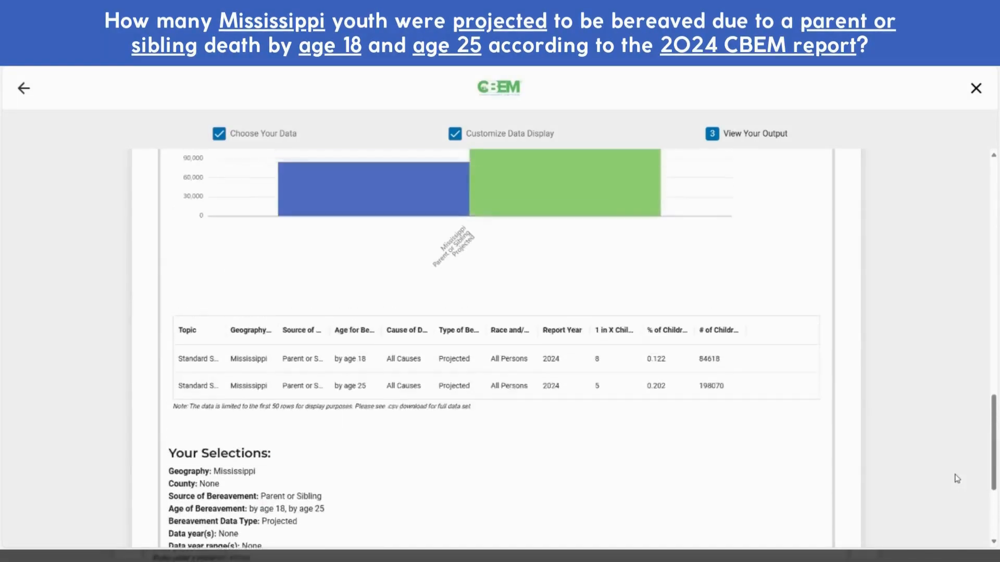
scroll(945, 417, up, 6)
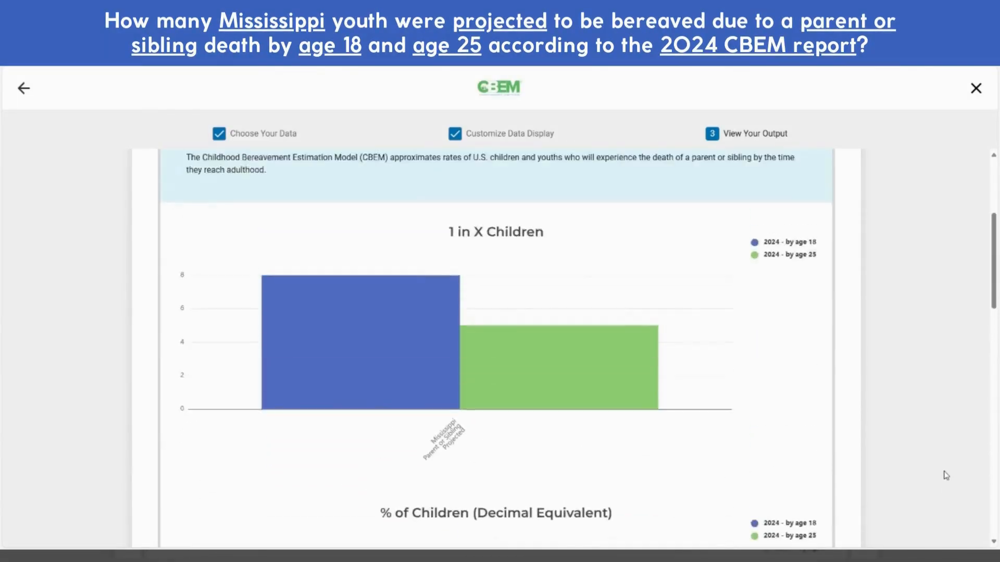
Copy the 1 in X Children chart as an image and download the Mississippi output
right_click(387, 438)
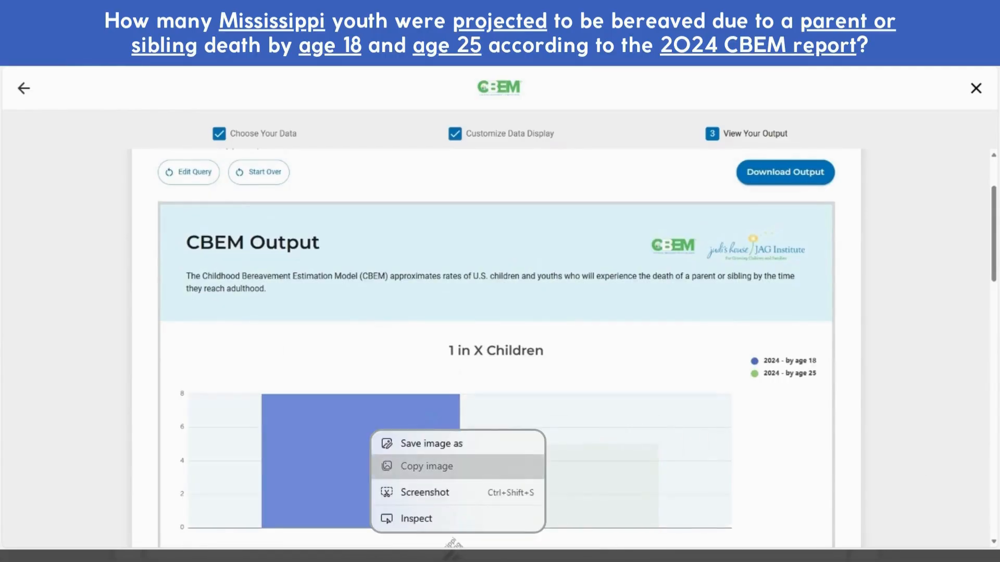
click(427, 467)
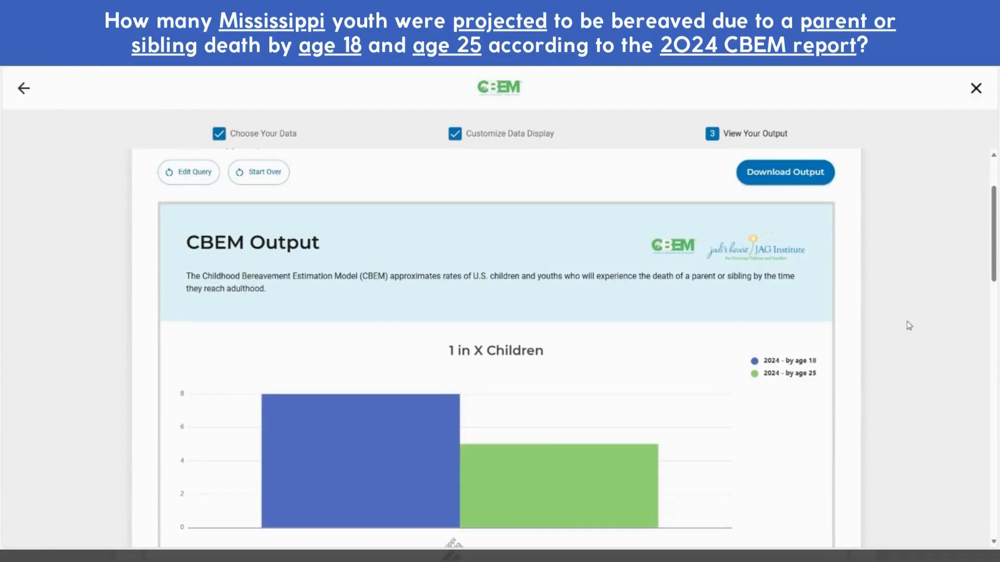
click(790, 173)
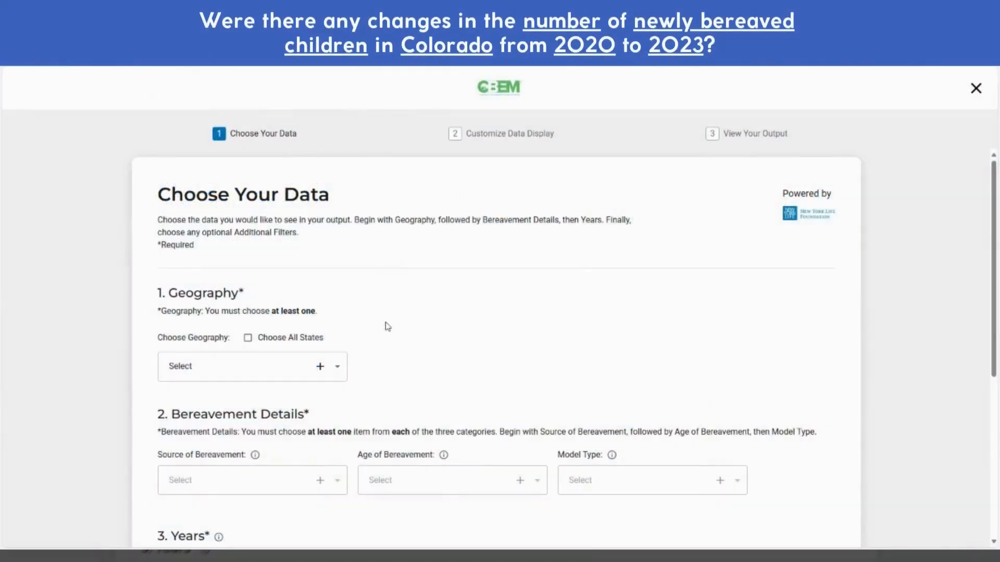
Select Colorado as the geography
click(259, 365)
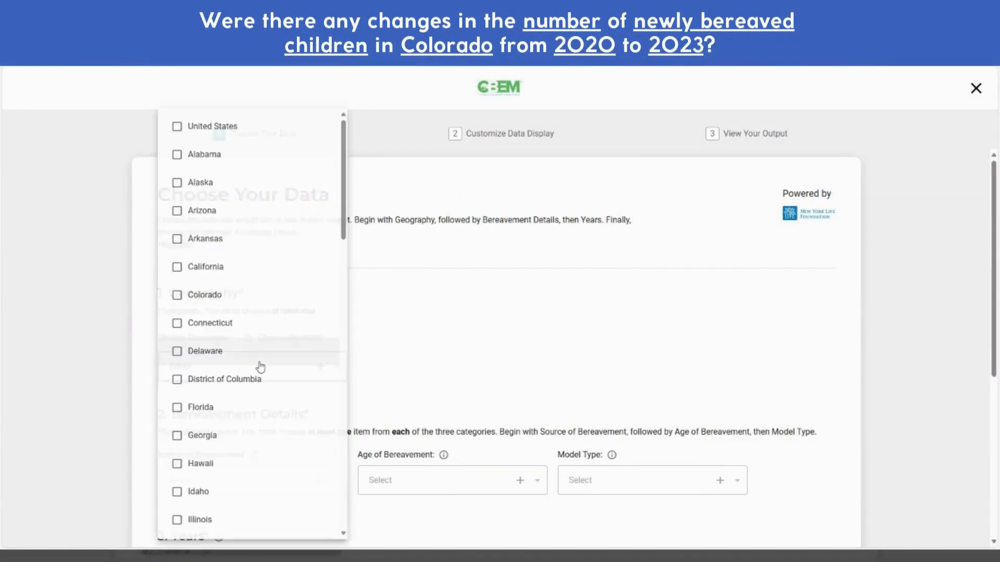
click(206, 294)
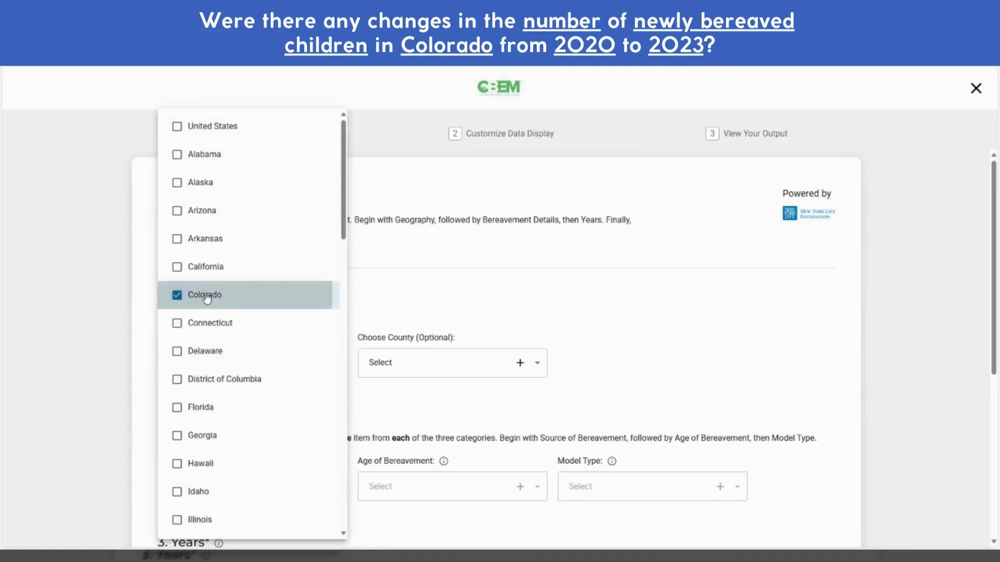
click(536, 302)
scroll(684, 315, down, 4)
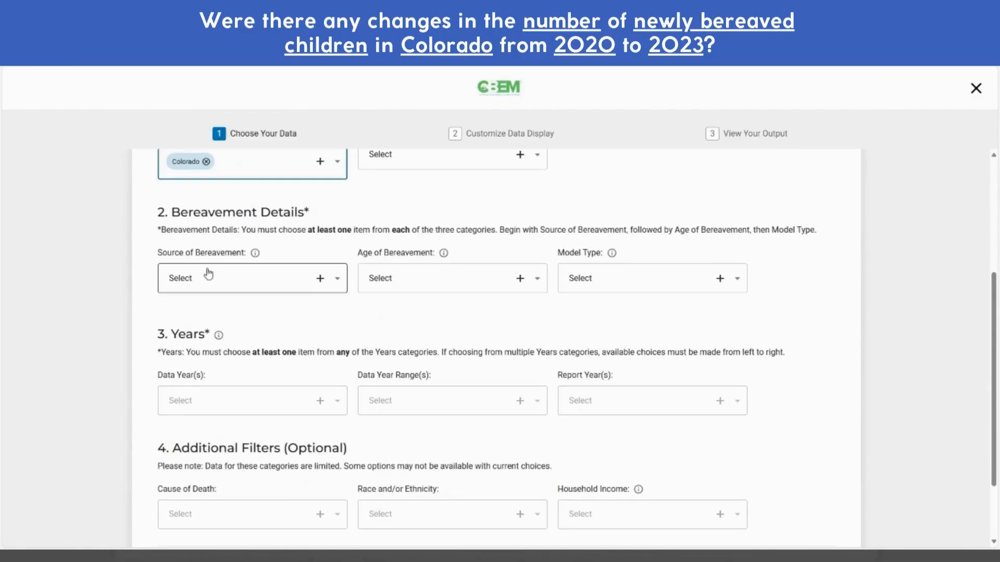
Check Parent and Sibling as the sources of bereavement
click(236, 277)
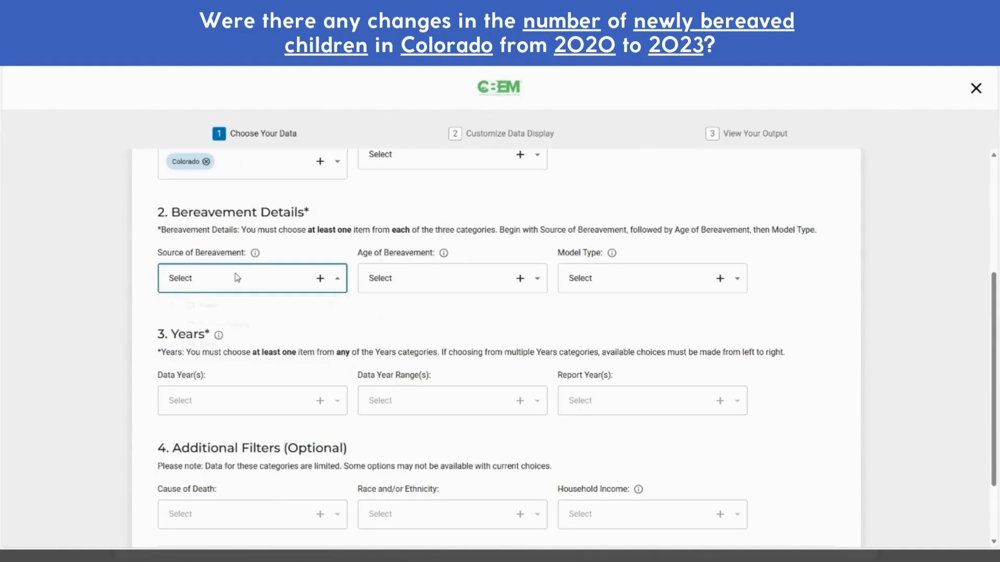
click(197, 312)
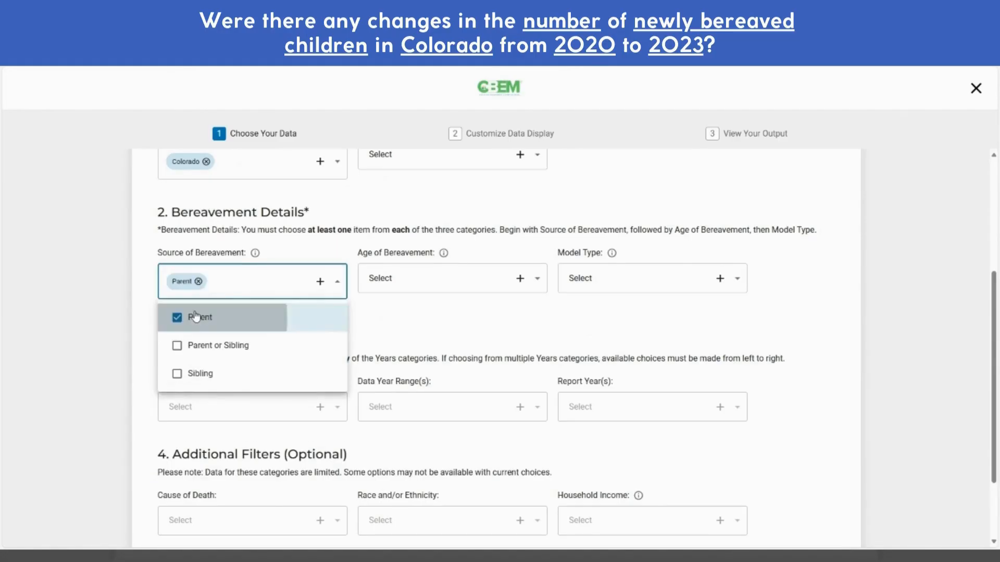
click(198, 374)
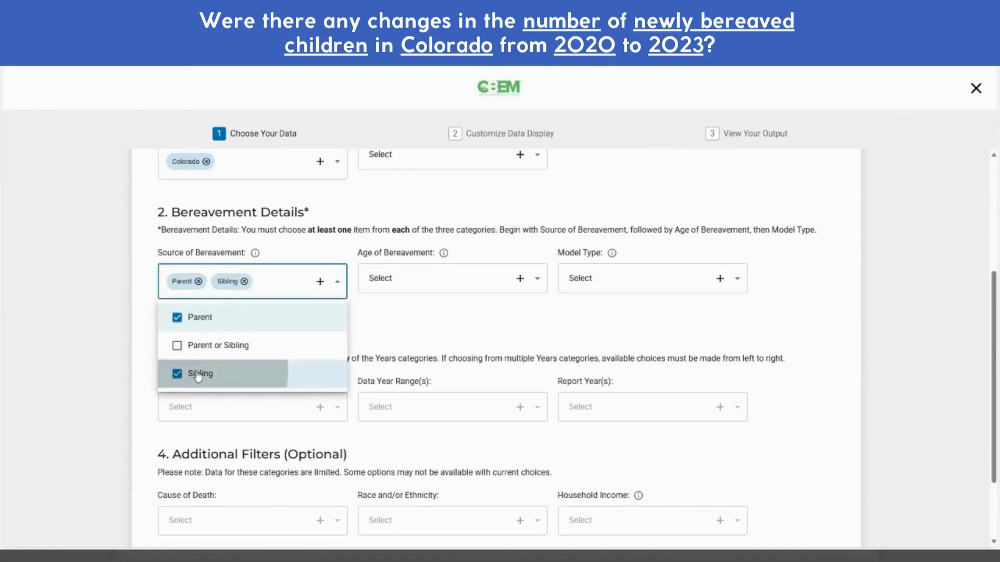
click(450, 319)
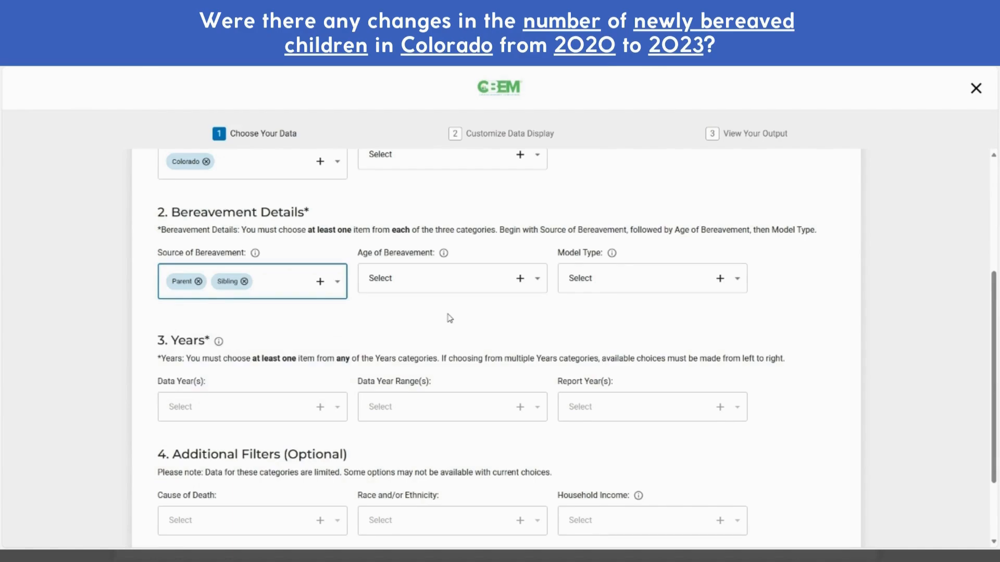
Set the age of bereavement to 'by age 18' and the model type to Snapshot
click(521, 280)
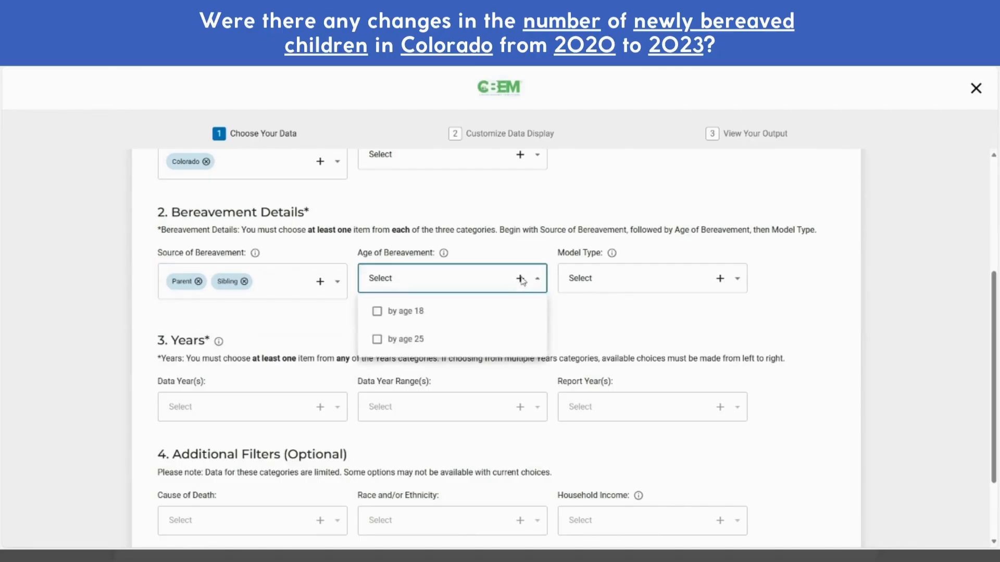
click(404, 314)
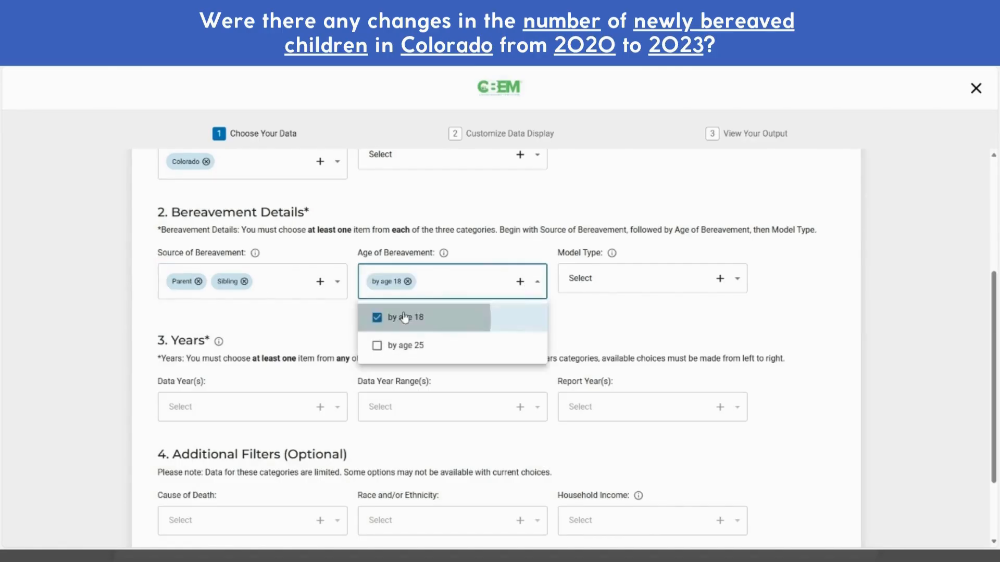
click(703, 311)
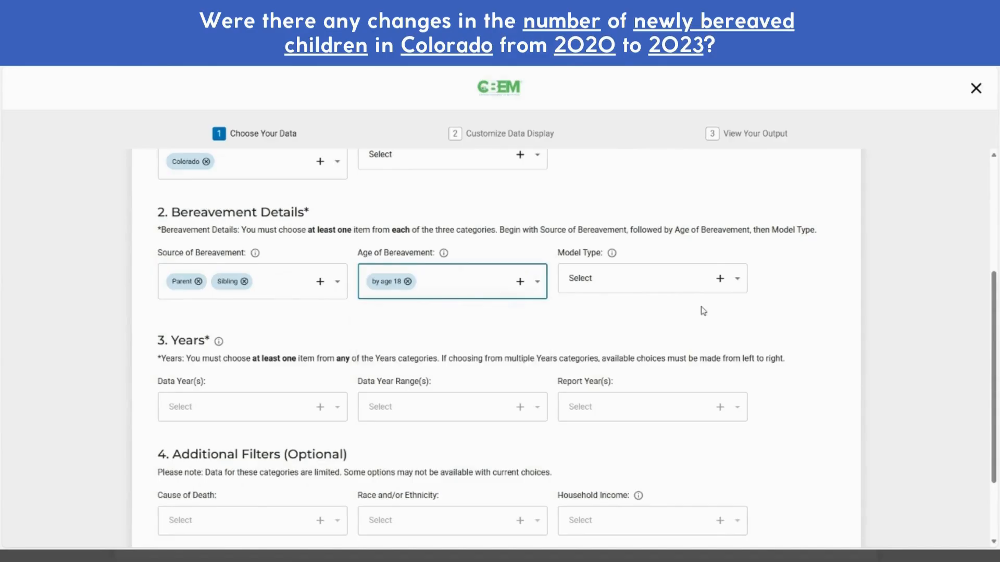
click(720, 281)
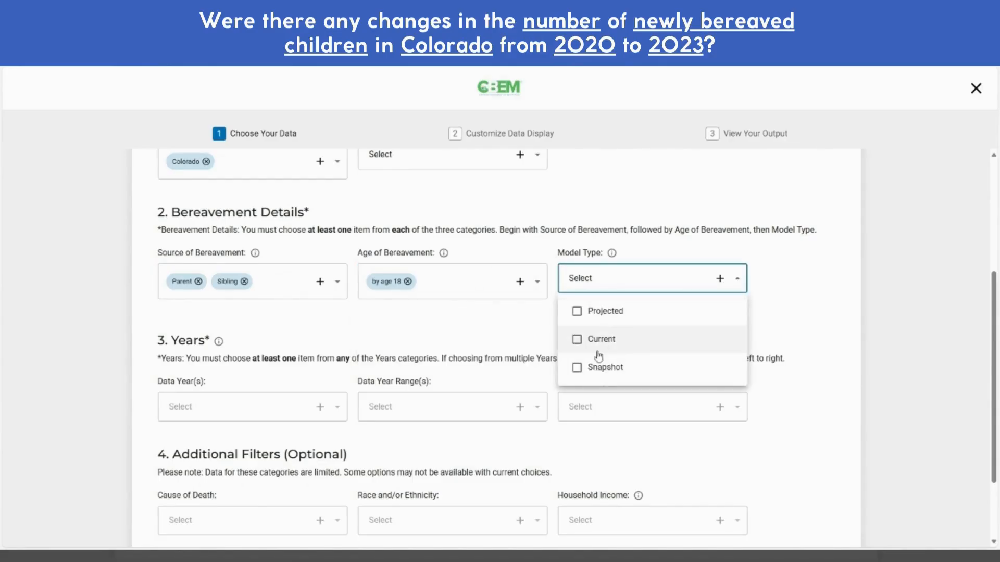
click(604, 367)
click(790, 312)
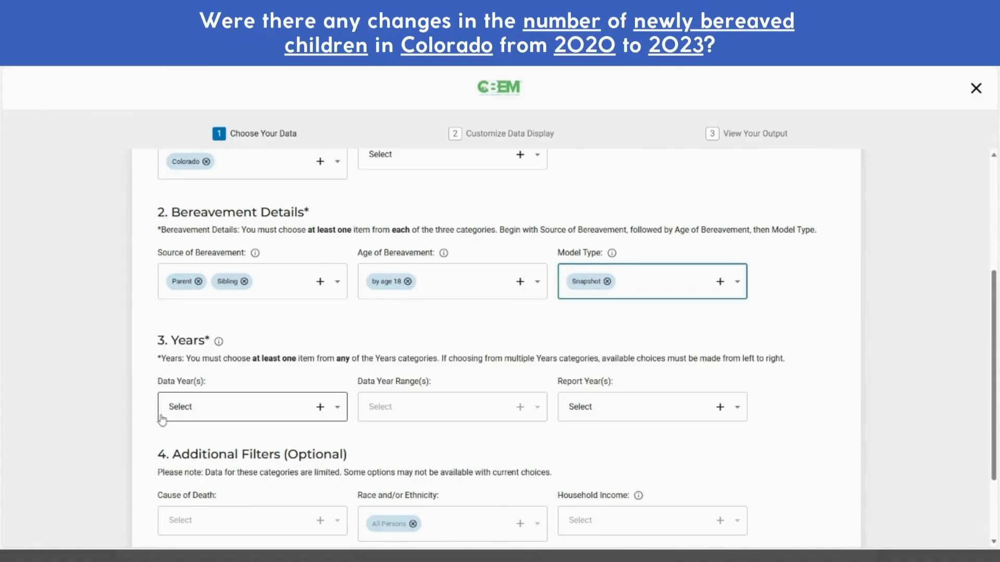
Select data years 2020, 2021, 2022 and 2023, then continue to the data display step
click(321, 408)
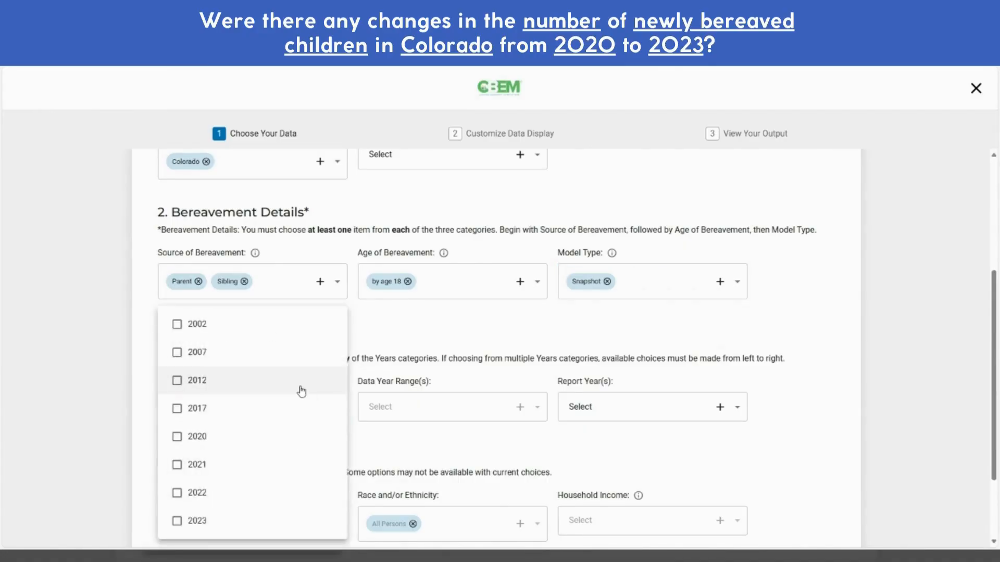
click(204, 437)
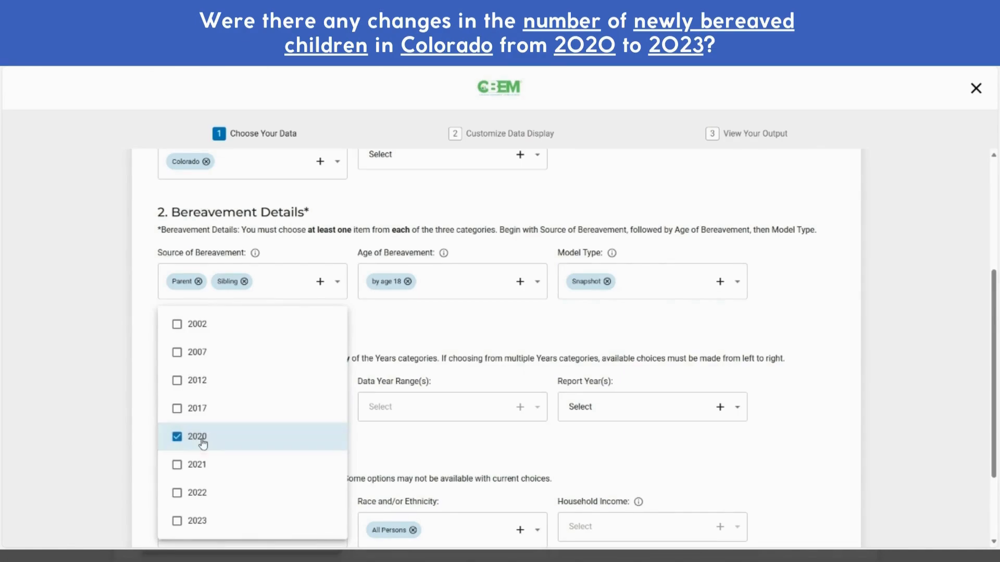
click(194, 465)
click(196, 493)
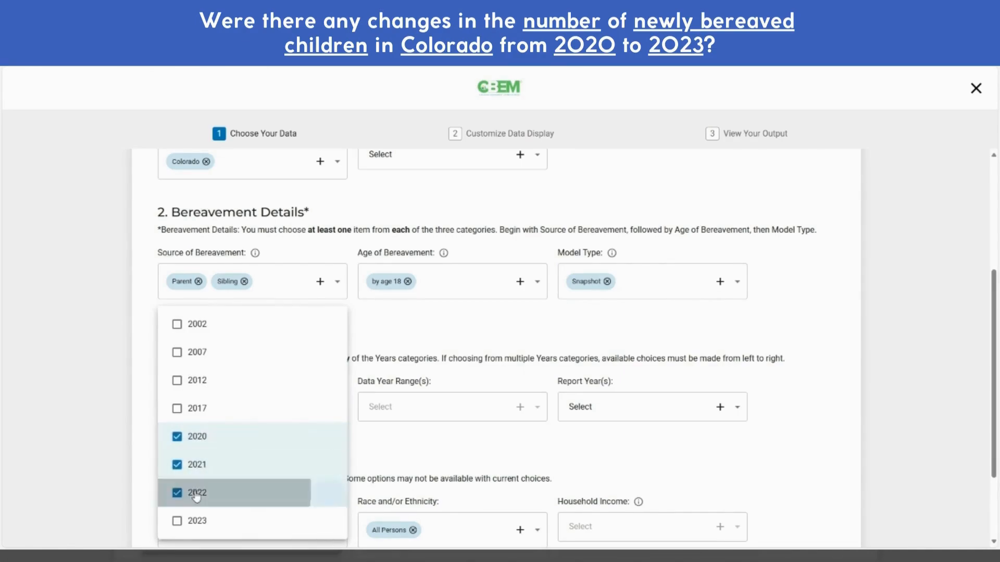
click(196, 521)
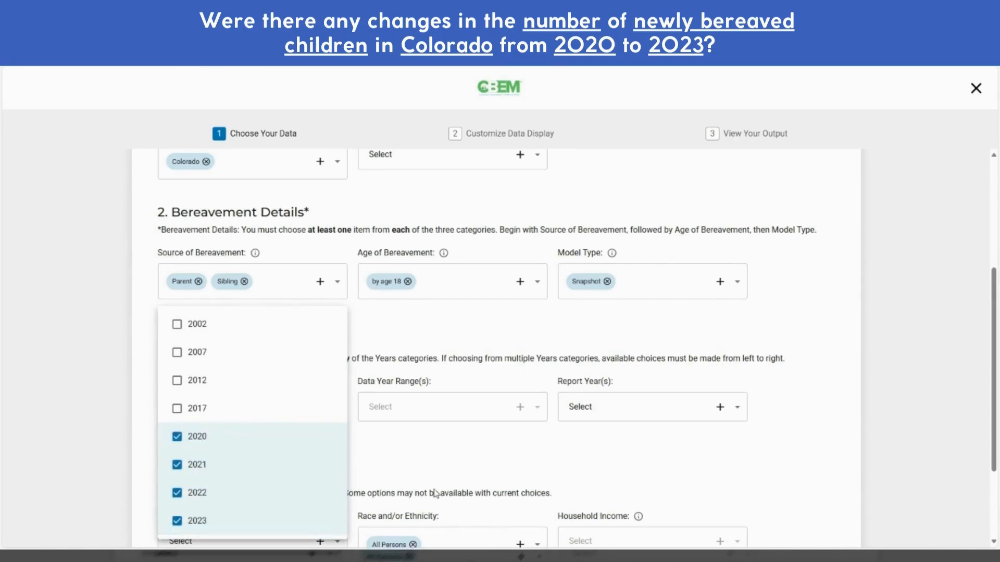
click(463, 463)
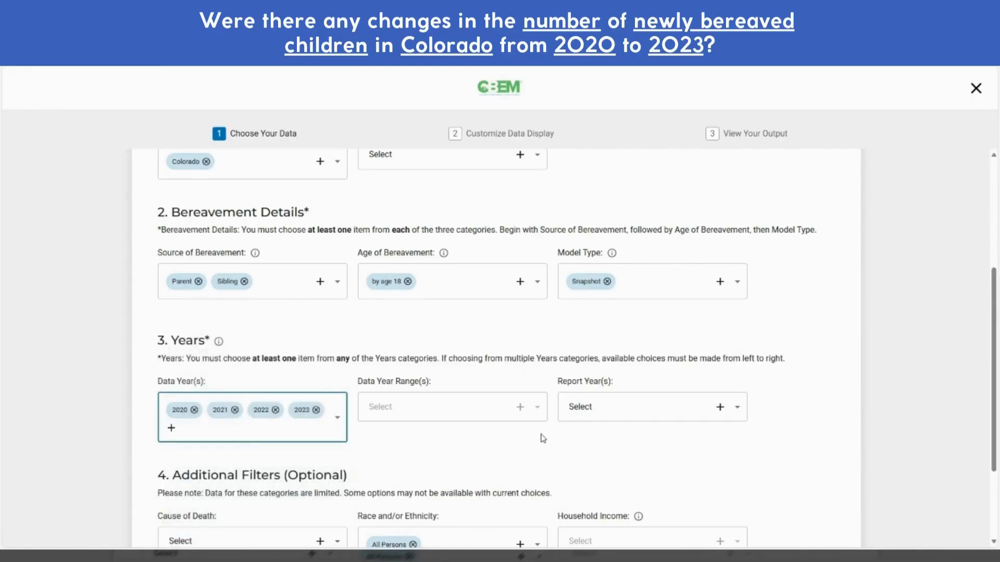
scroll(807, 443, down, 3)
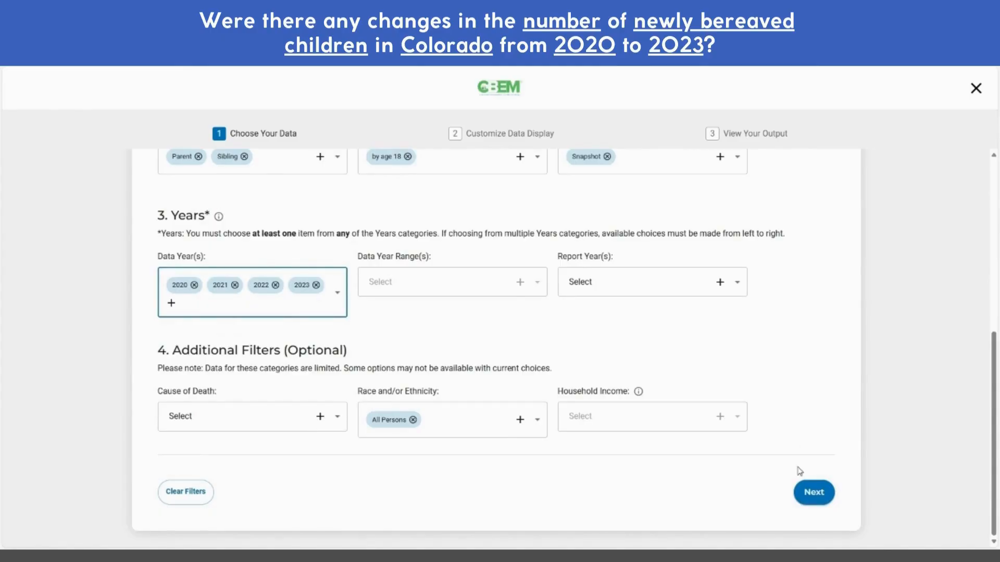
click(814, 494)
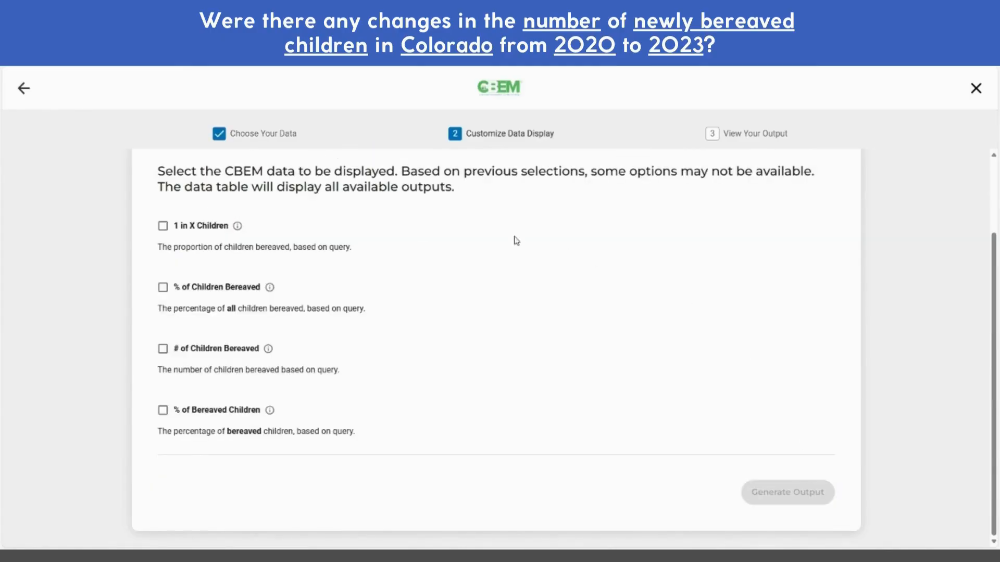
Output '# of Children Bereaved' as a line chart with data table and generate the results
click(161, 351)
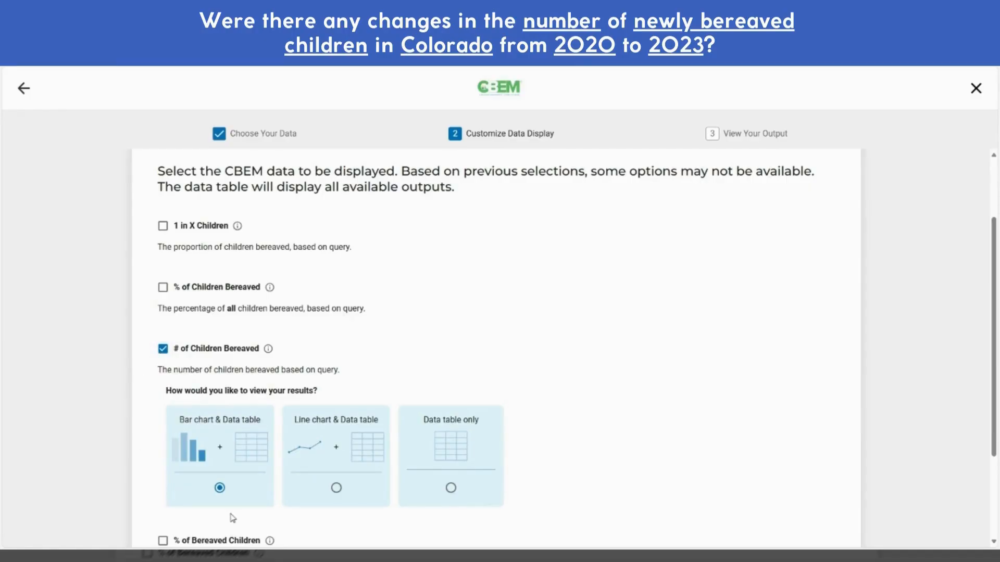
click(336, 488)
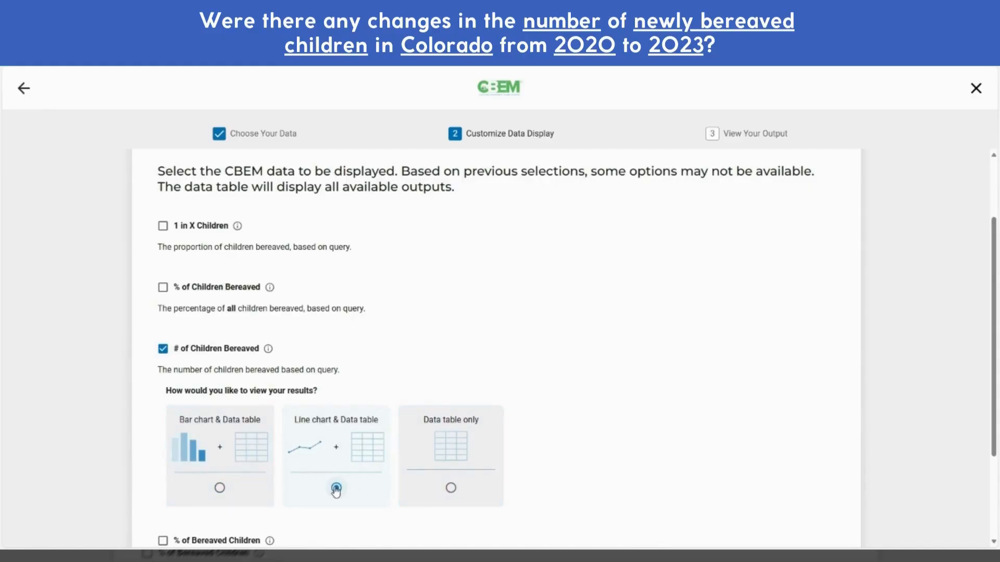
scroll(725, 366, down, 3)
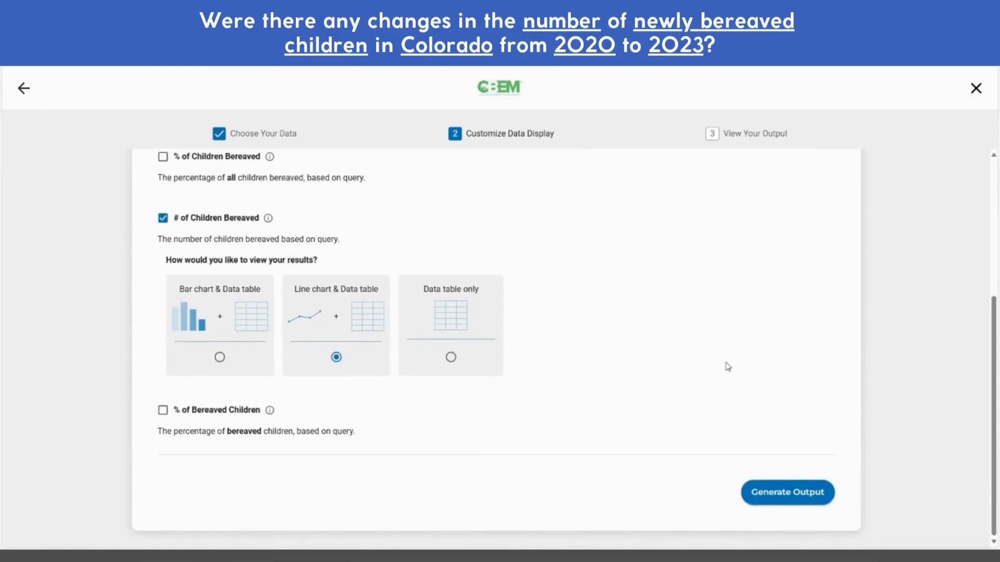
click(769, 493)
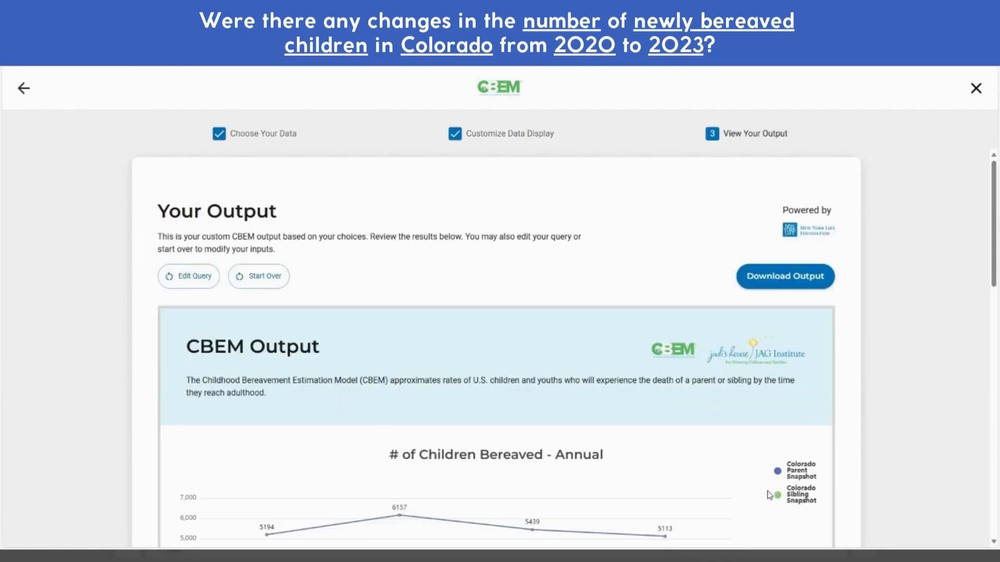
Scroll down the Colorado 2020–2023 line chart and read a point's value
scroll(985, 230, down, 5)
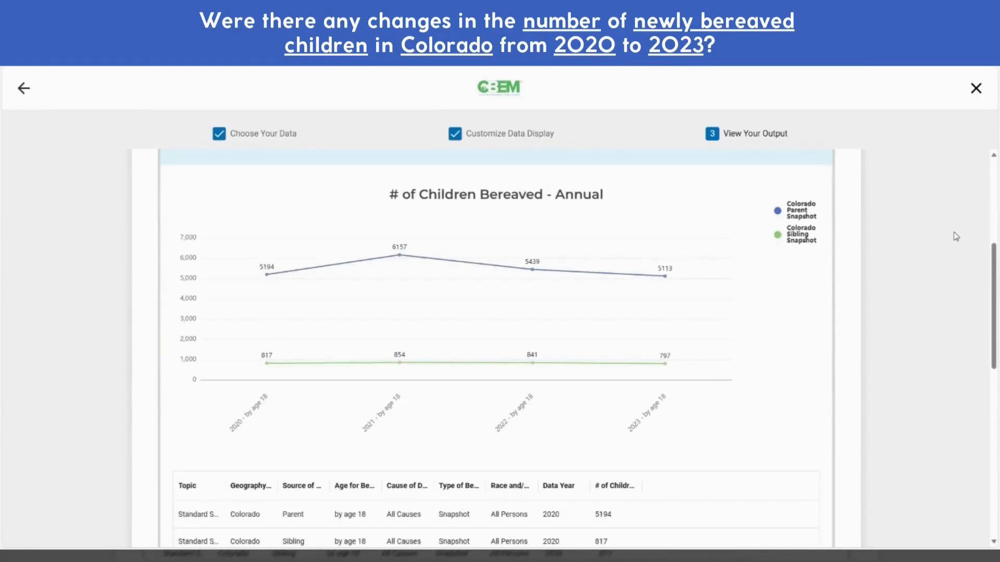
mouse_move(398, 224)
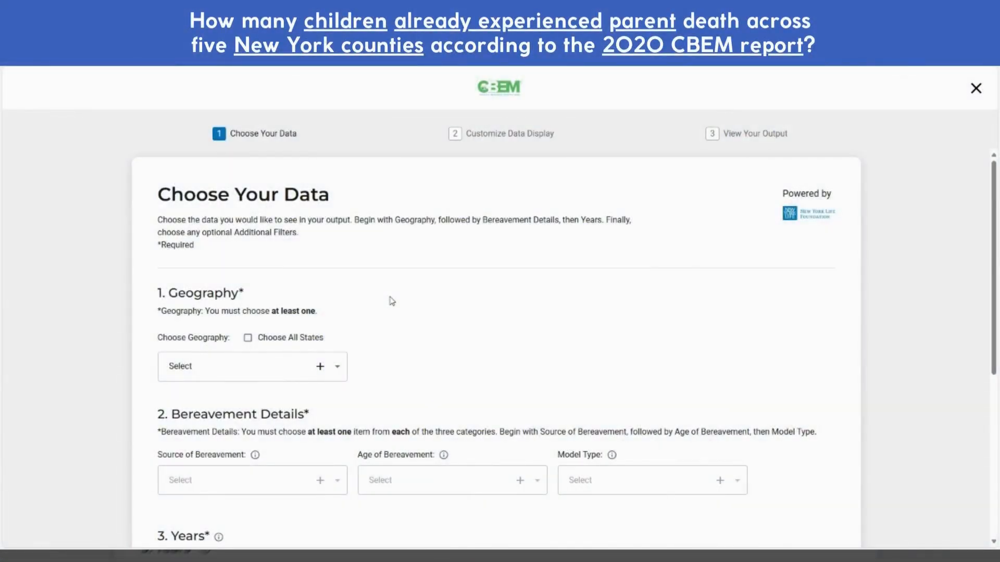
Choose New York as the geography state
click(303, 372)
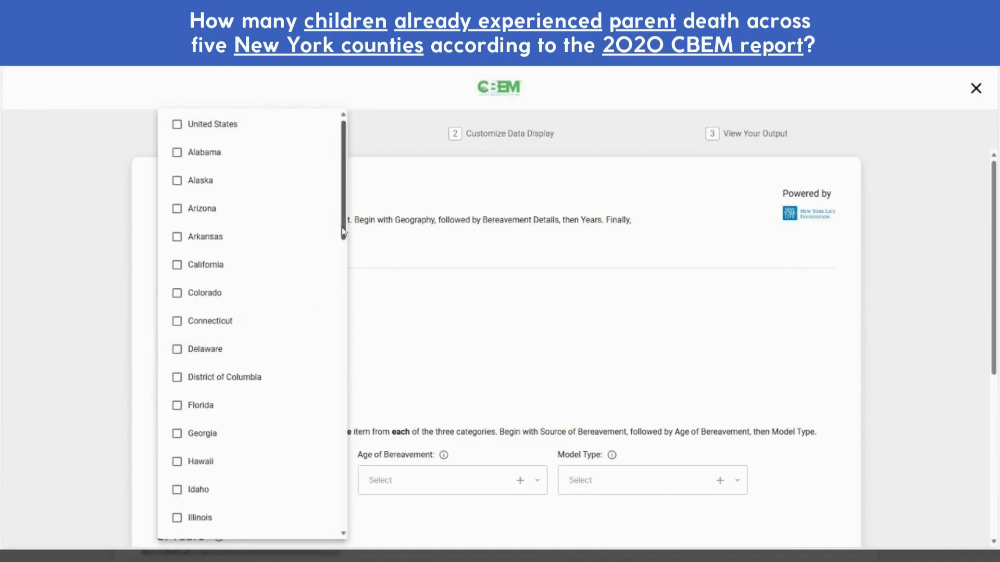
drag(343, 233, 353, 398)
click(198, 446)
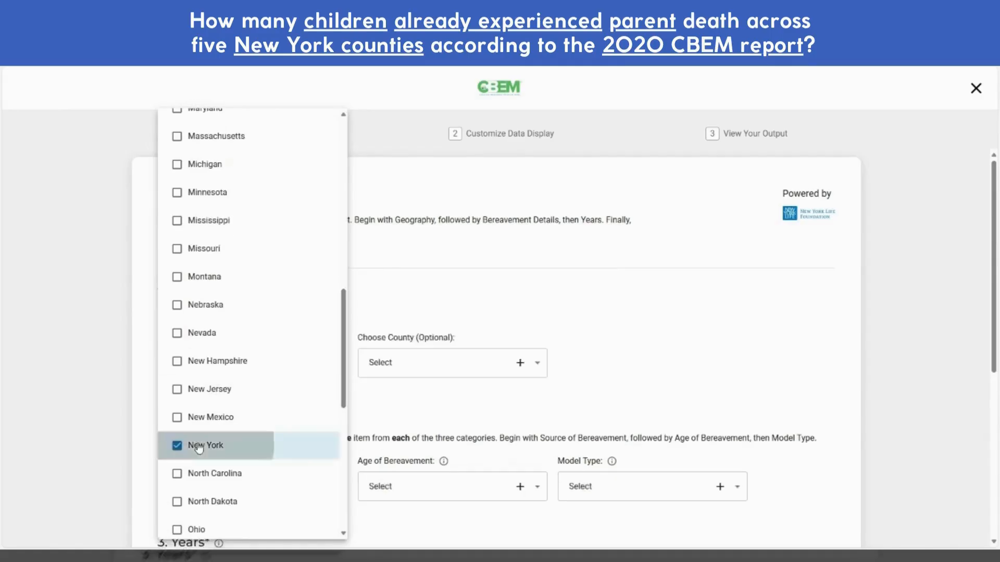
click(615, 373)
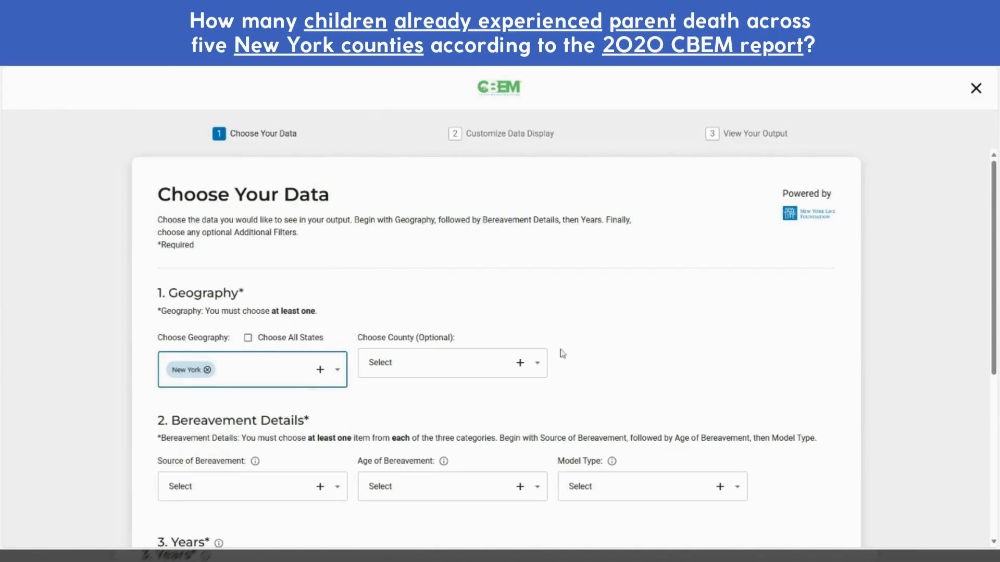
Select Bronx, Dutchess, Fulton, New York and Westchester counties
click(522, 364)
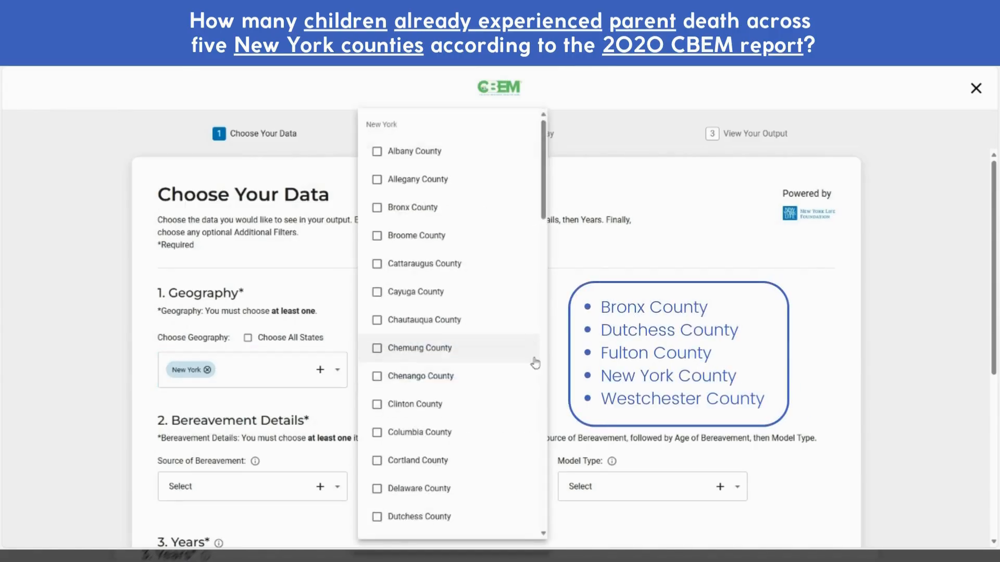
click(423, 207)
scroll(450, 354, down, 1)
scroll(443, 380, down, 2)
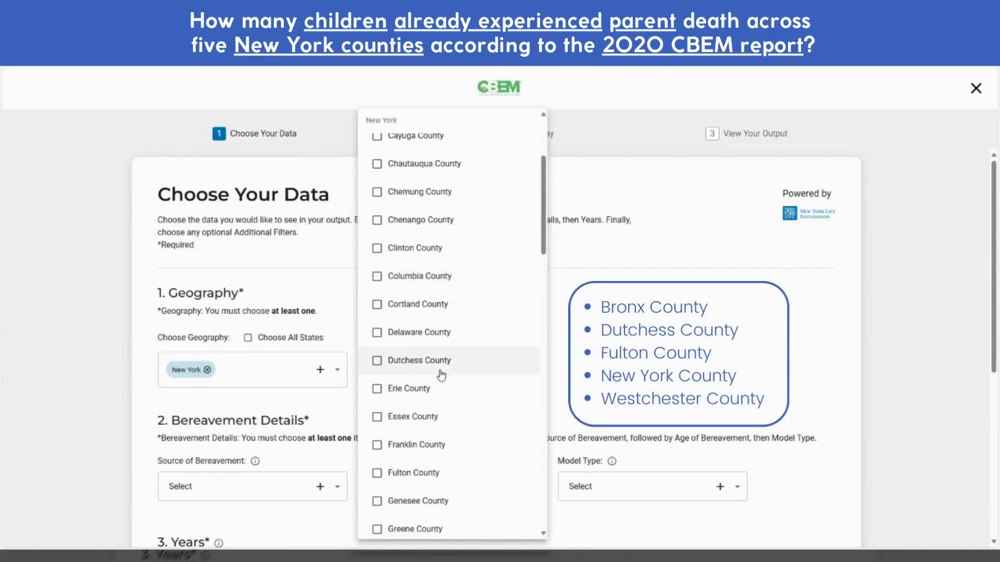
click(446, 365)
scroll(452, 363, down, 4)
scroll(452, 364, down, 2)
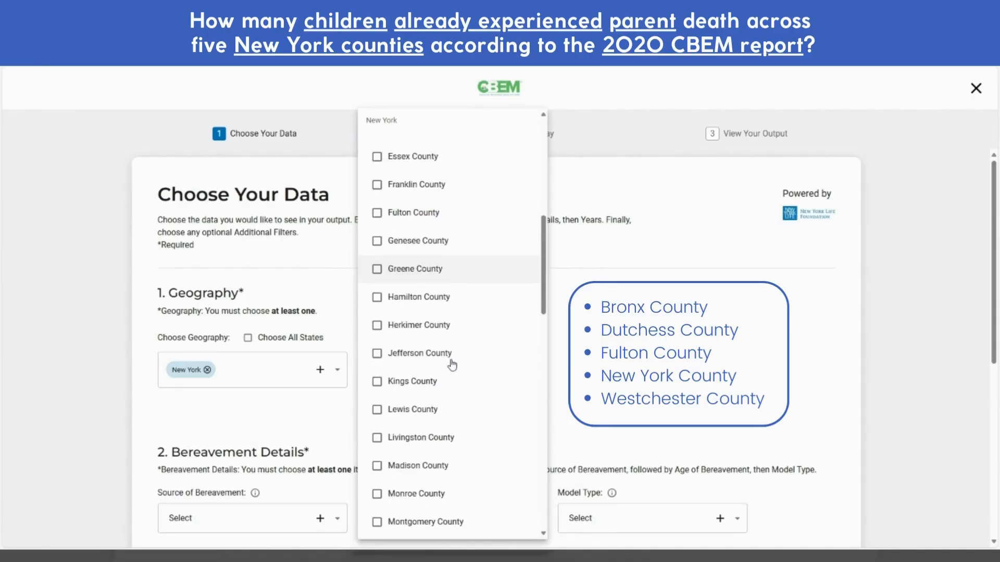
click(414, 217)
scroll(428, 359, down, 2)
scroll(428, 360, down, 3)
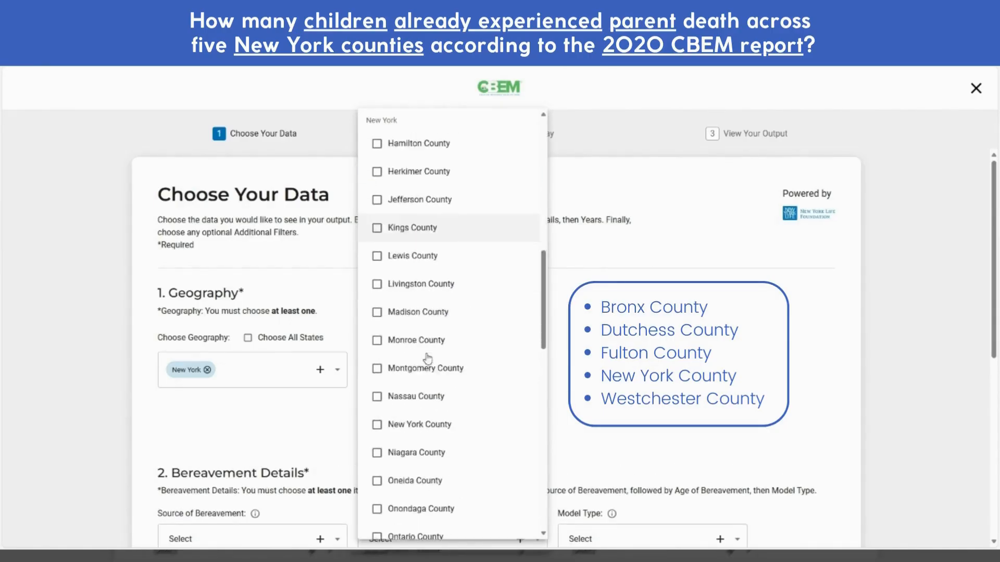
click(421, 370)
scroll(430, 373, down, 2)
scroll(436, 373, down, 8)
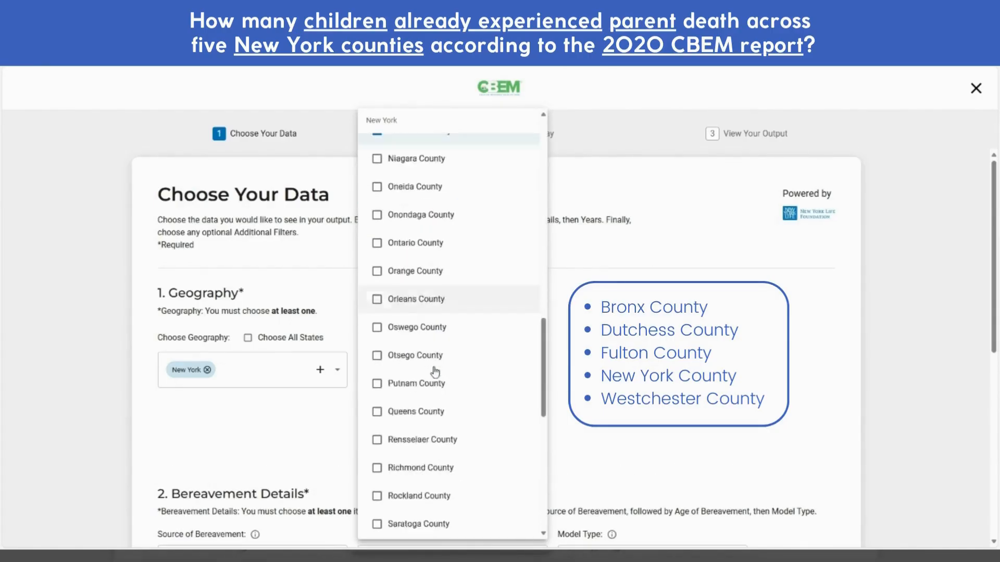
scroll(427, 371, down, 3)
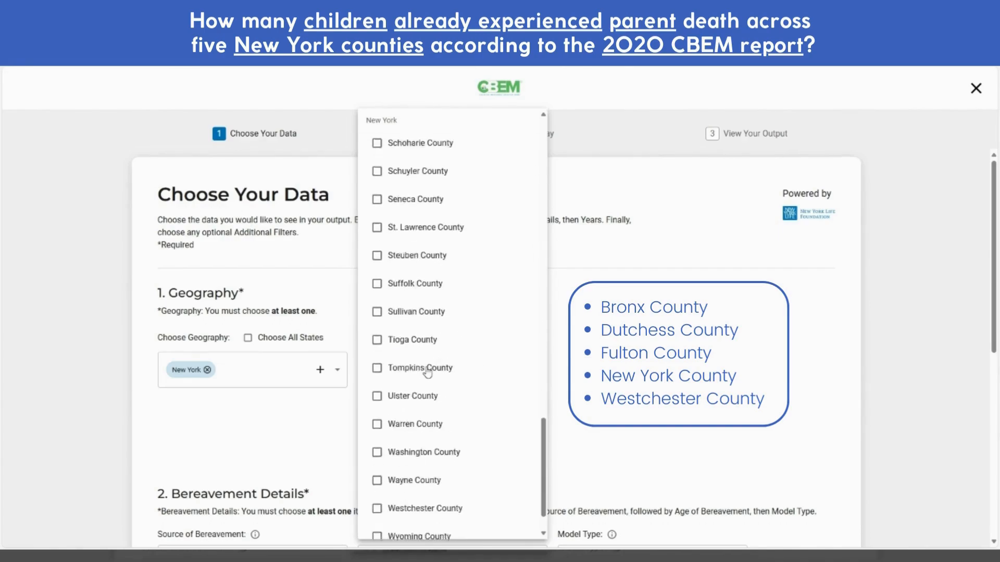
click(417, 465)
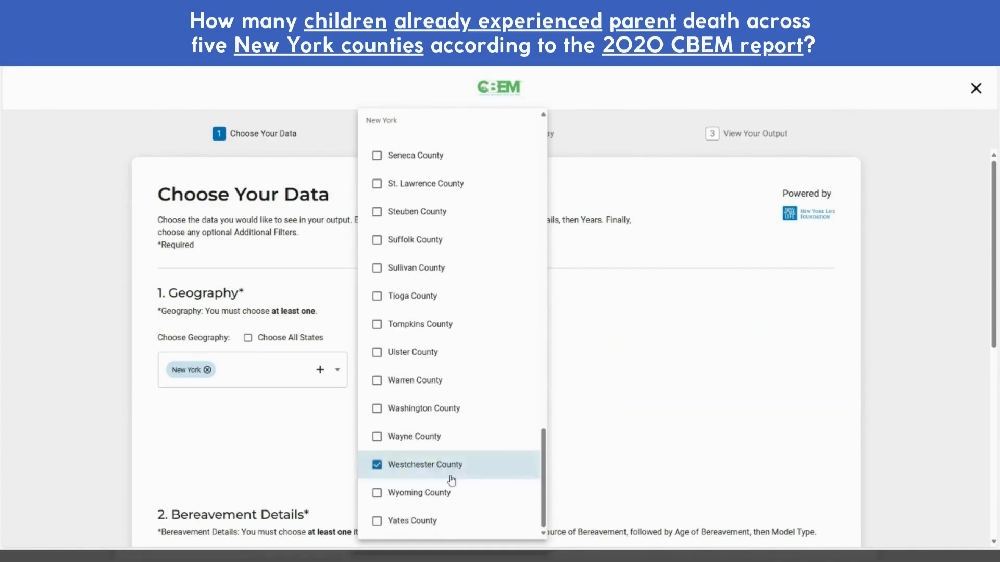
click(627, 388)
scroll(698, 359, down, 4)
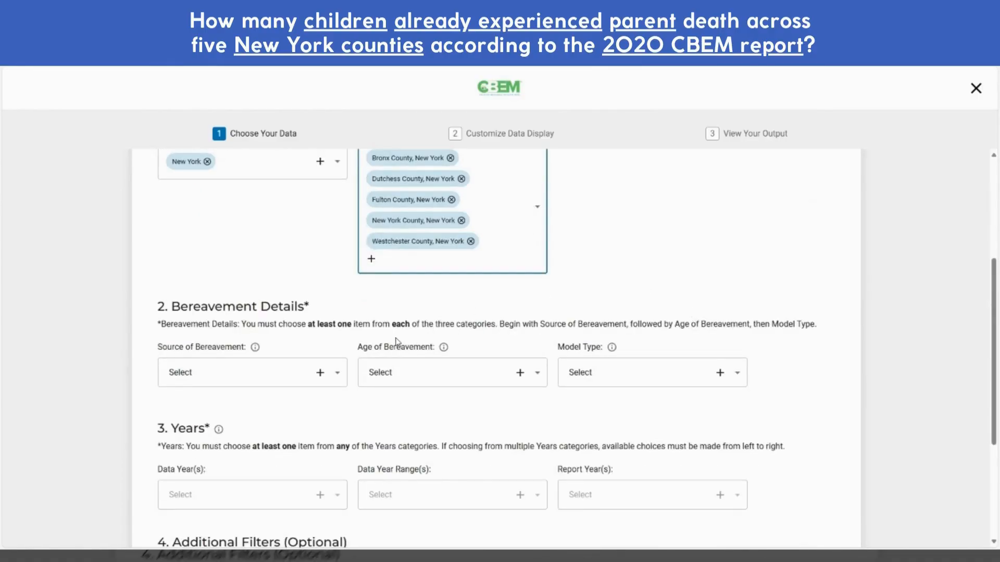
Set the bereavement source to Parent and the bereavement age to 'by age 18'
click(324, 380)
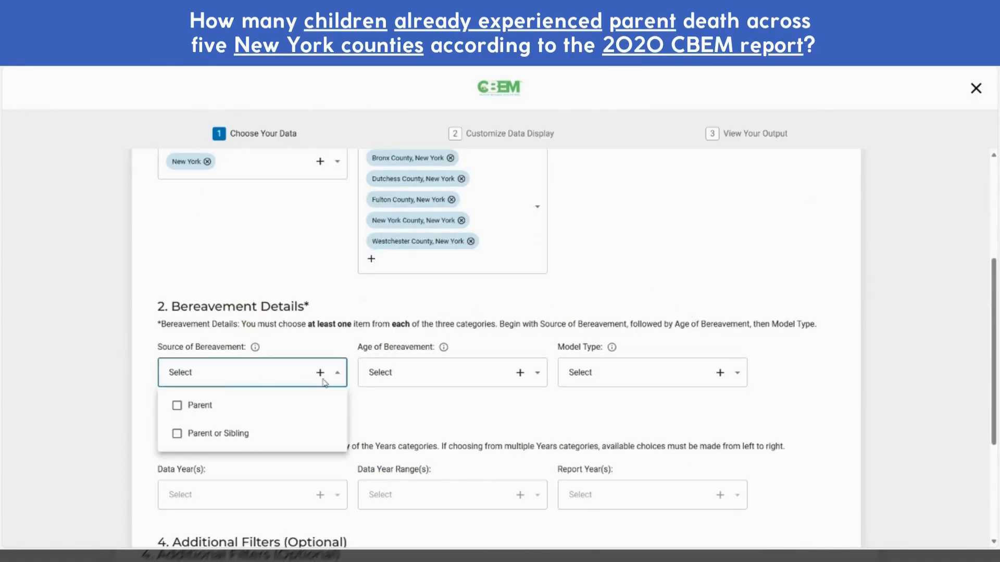
click(177, 406)
click(439, 408)
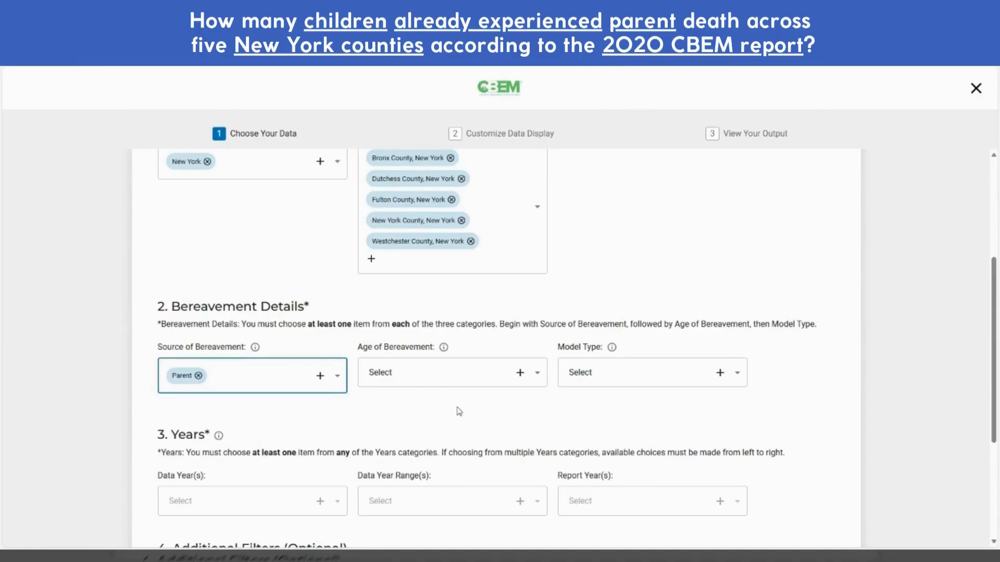
click(525, 374)
click(416, 405)
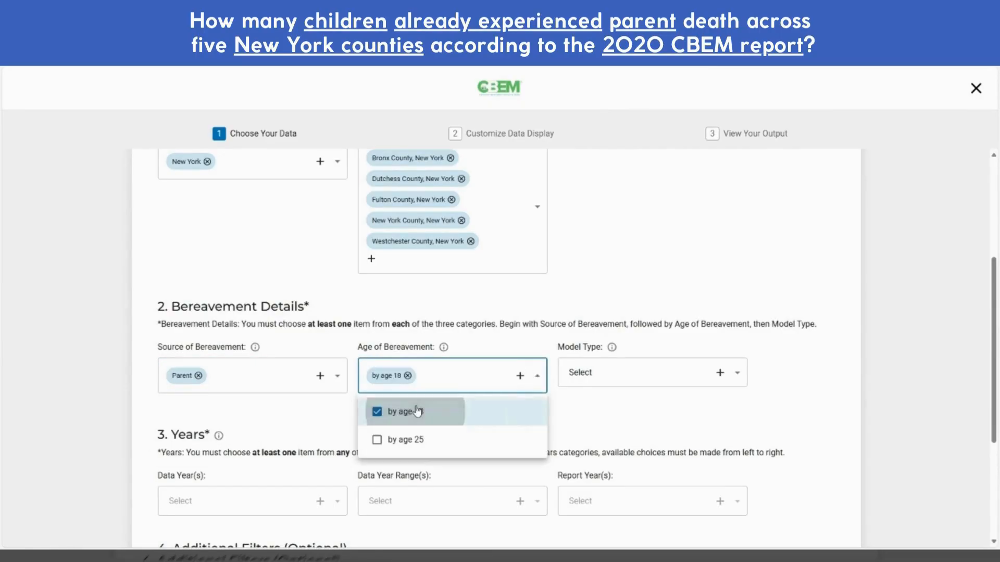
click(678, 426)
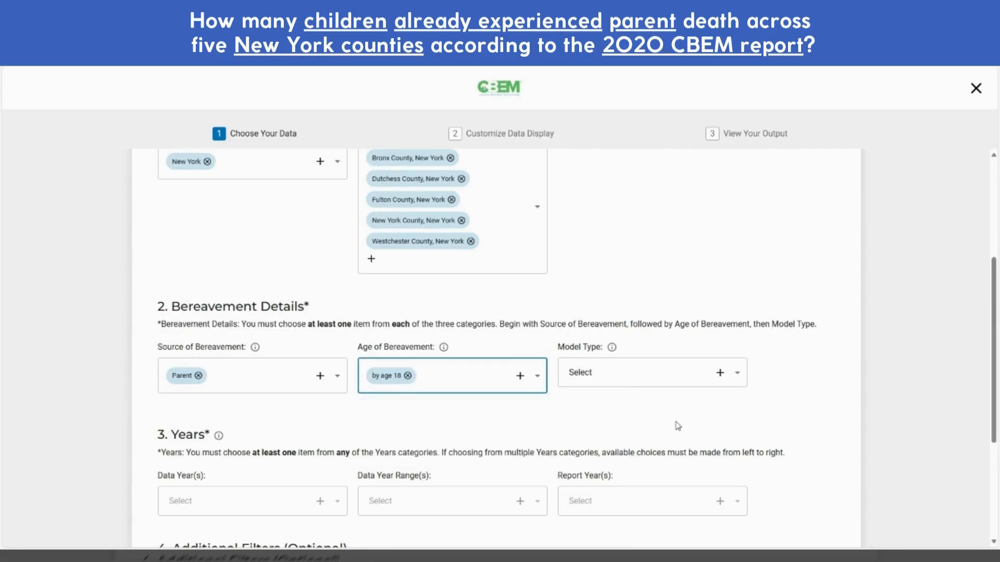
Set the model type to Current and the report year to 2020
click(717, 374)
click(620, 433)
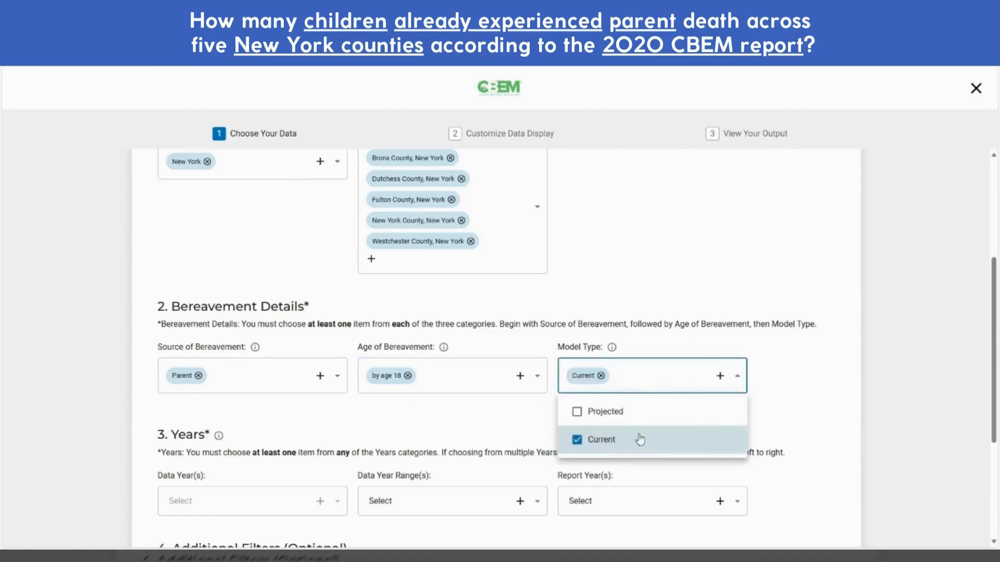
click(799, 410)
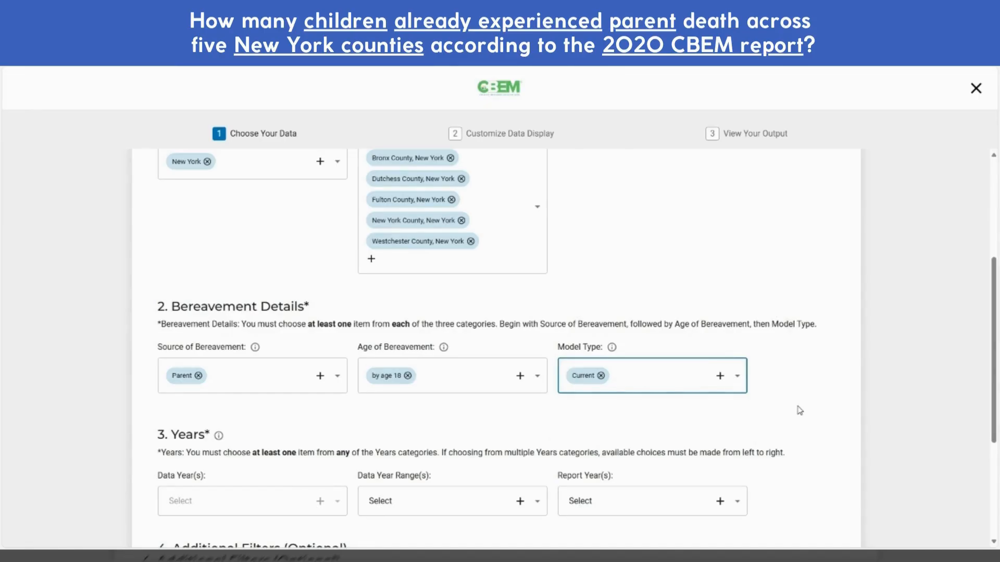
scroll(804, 404, down, 4)
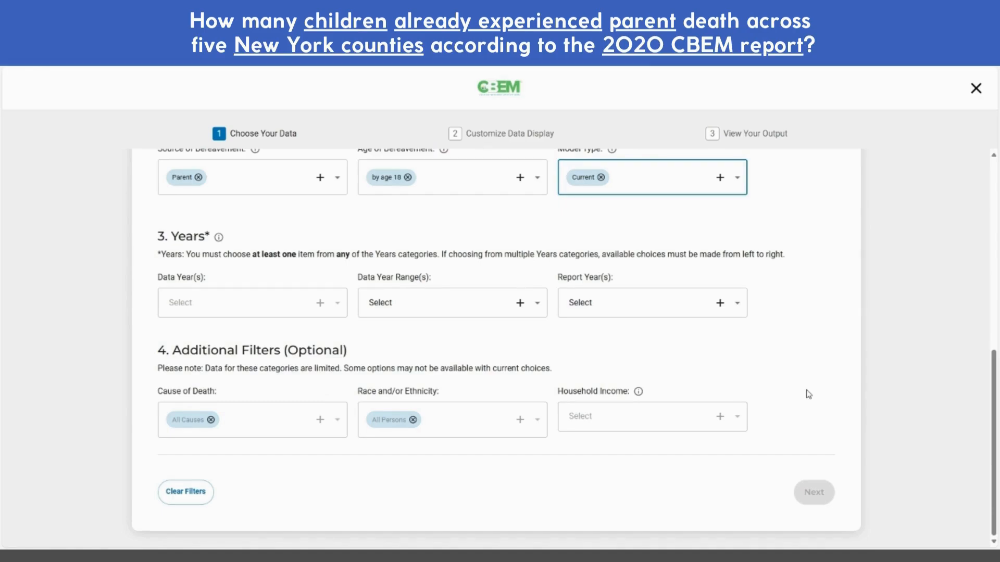
click(737, 303)
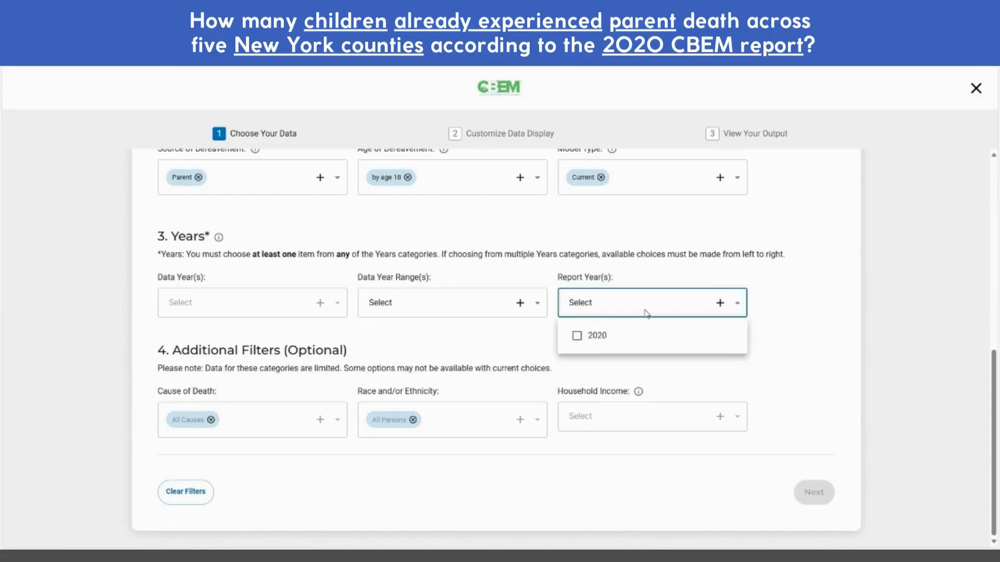
click(596, 336)
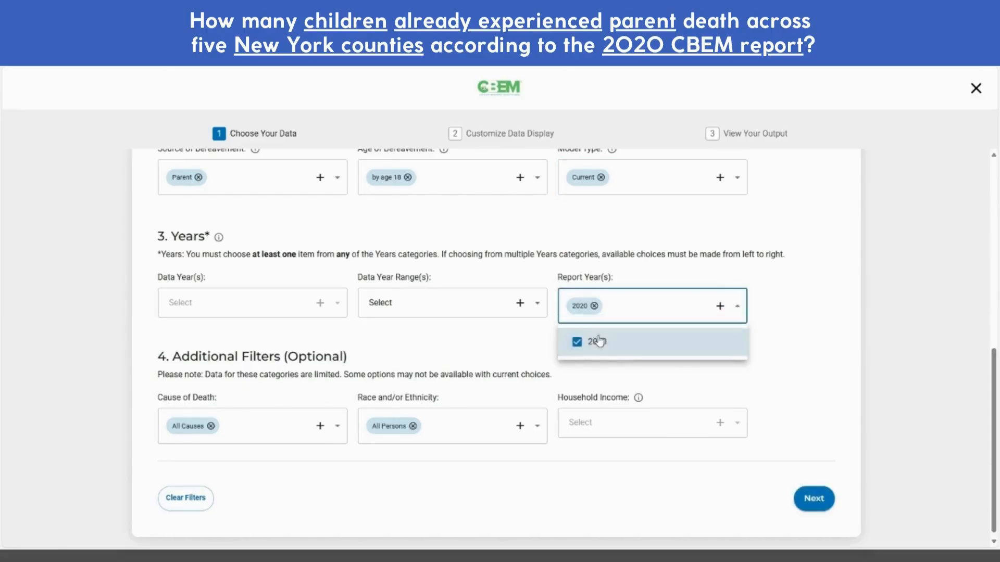
click(798, 374)
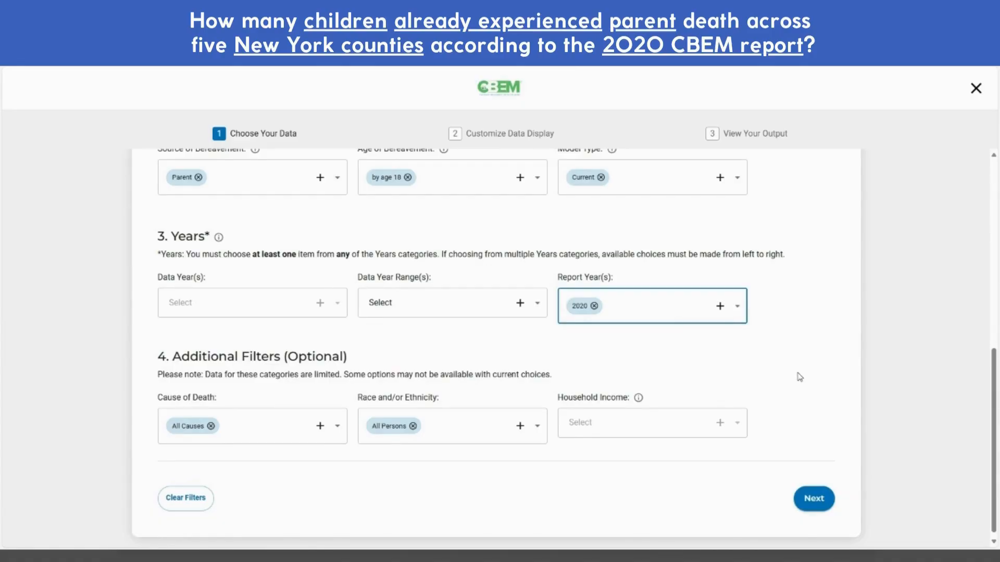
On the display step, include 1 in X Children, % of Children Bereaved and # of Children Bereaved
click(824, 497)
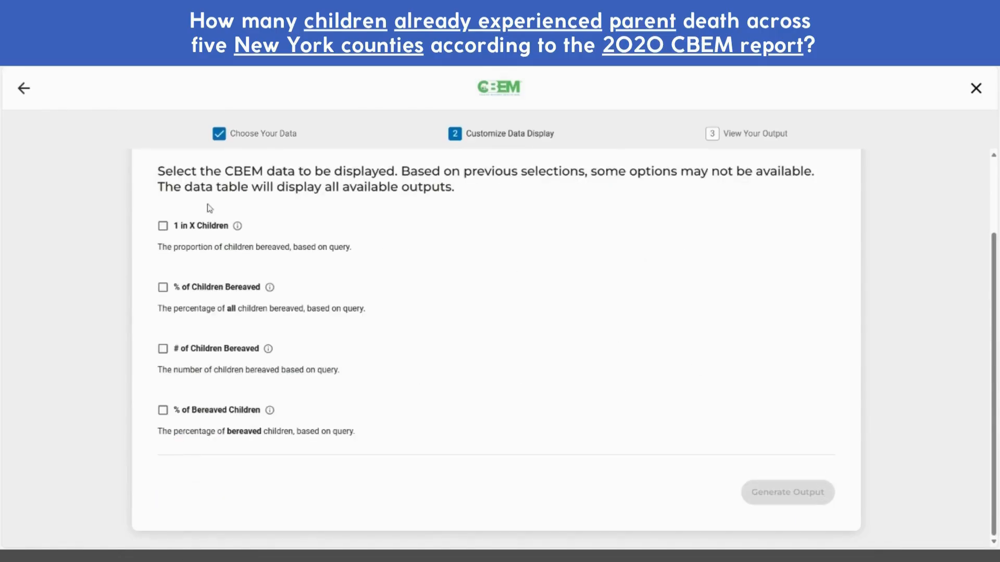
click(163, 226)
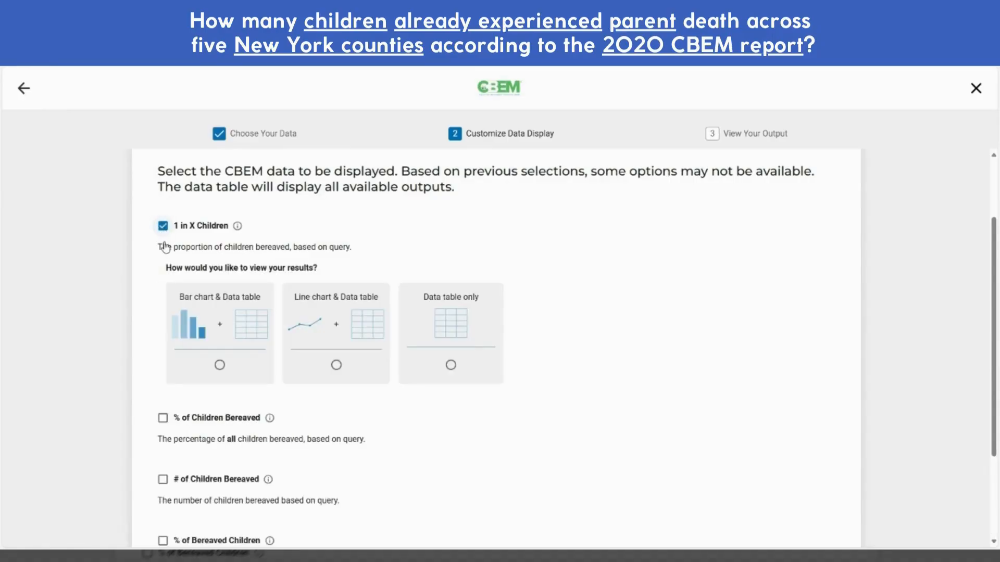
click(162, 418)
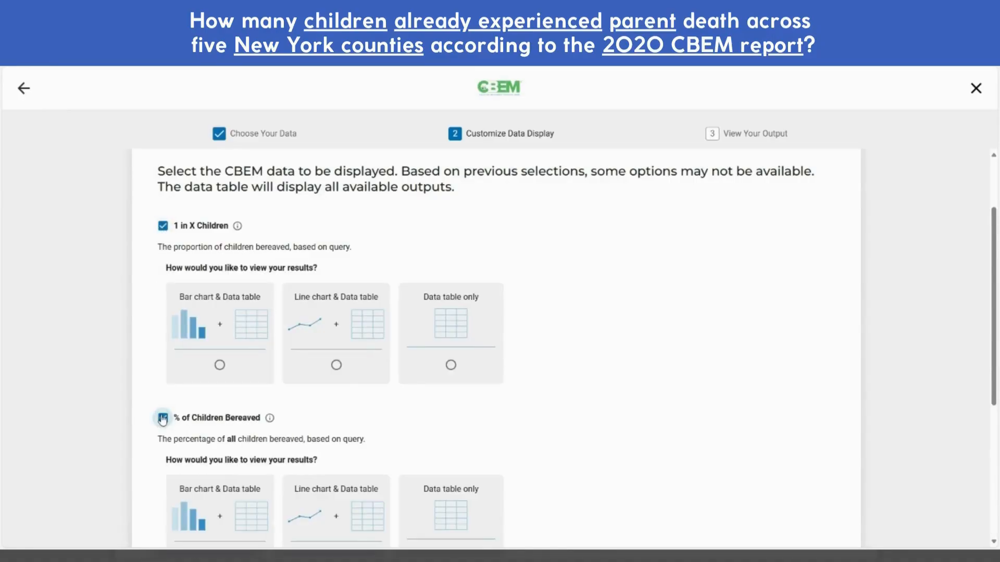
scroll(109, 419, down, 2)
scroll(108, 416, down, 2)
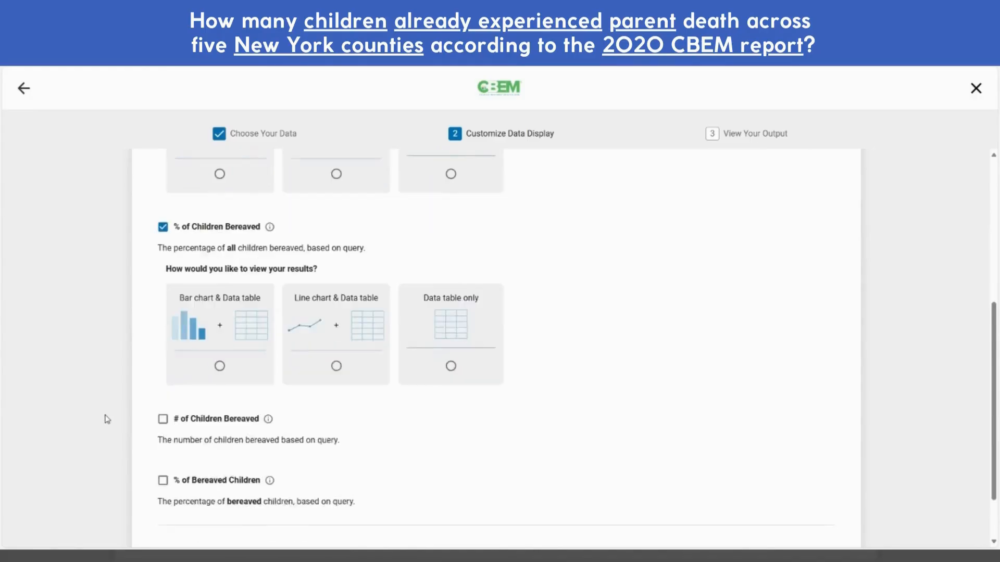
click(163, 402)
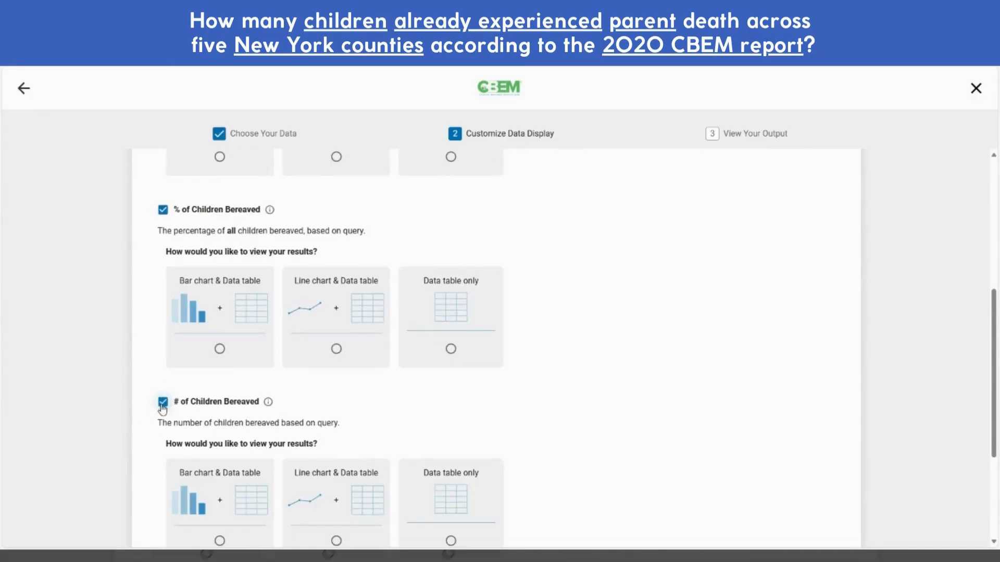
Display each of the three outputs as a bar chart with data table
scroll(162, 409, up, 3)
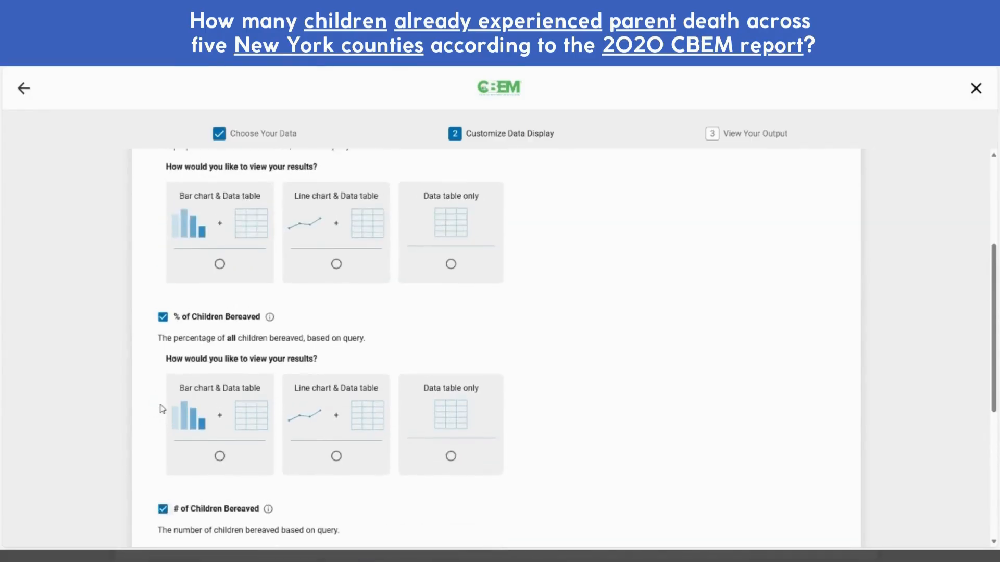
click(220, 313)
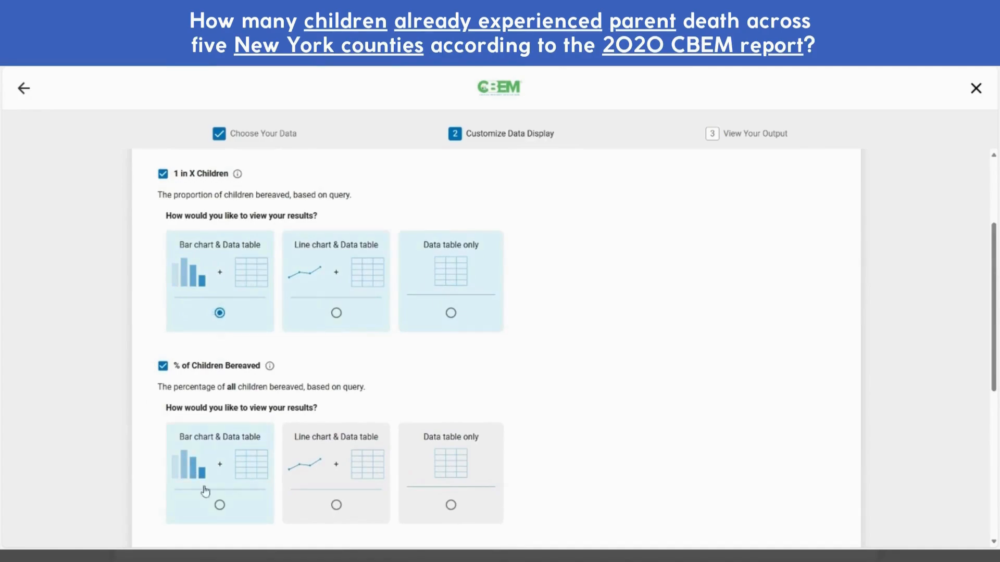
click(220, 505)
scroll(121, 439, down, 5)
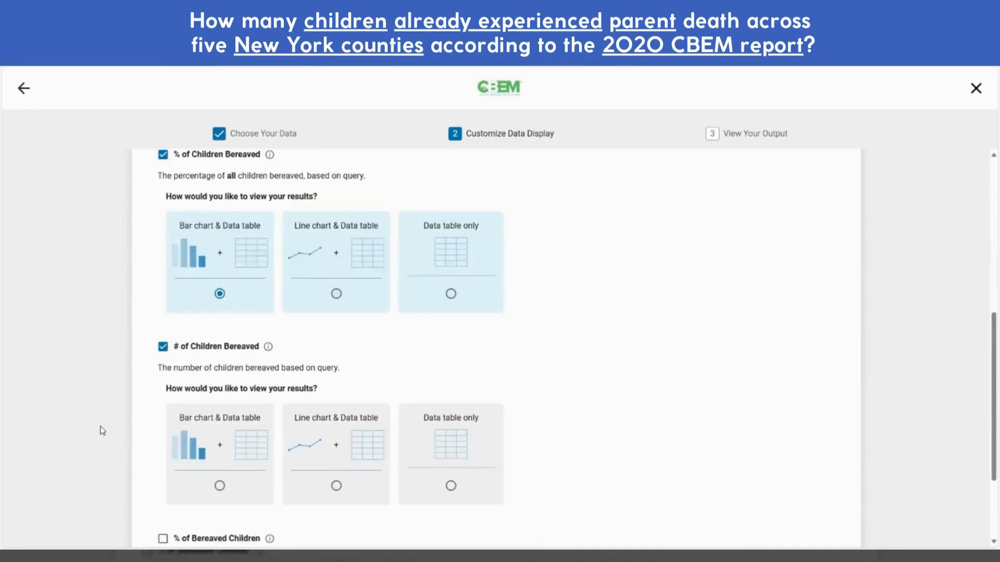
click(219, 439)
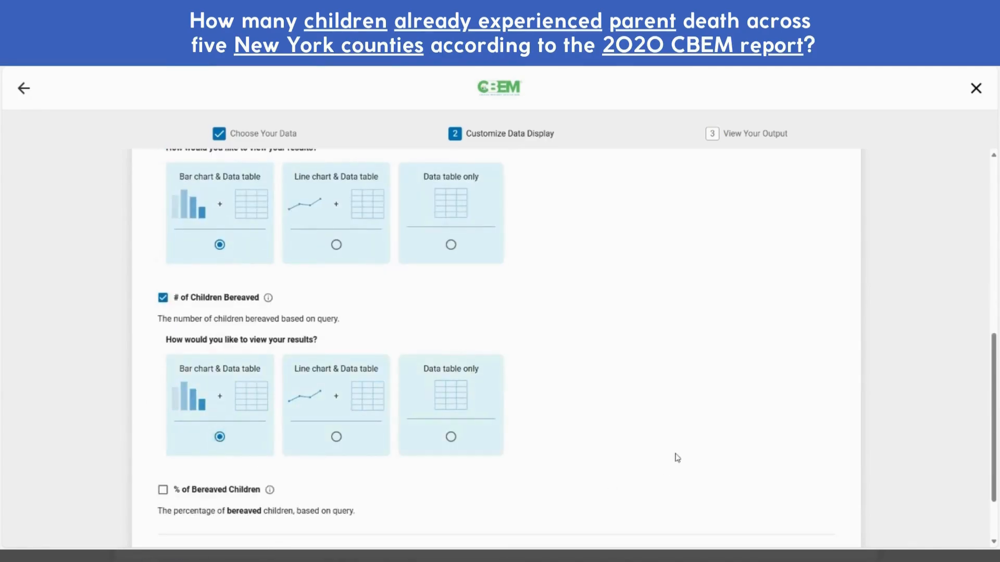
scroll(734, 419, down, 2)
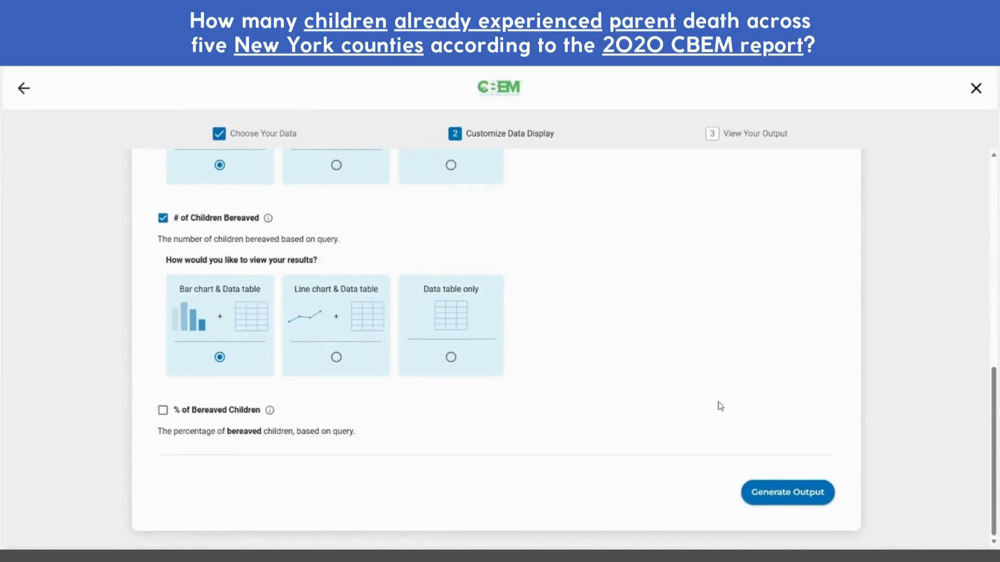
Generate the New York 2020 report and check Bronx County's 8,720 children bereaved
click(771, 501)
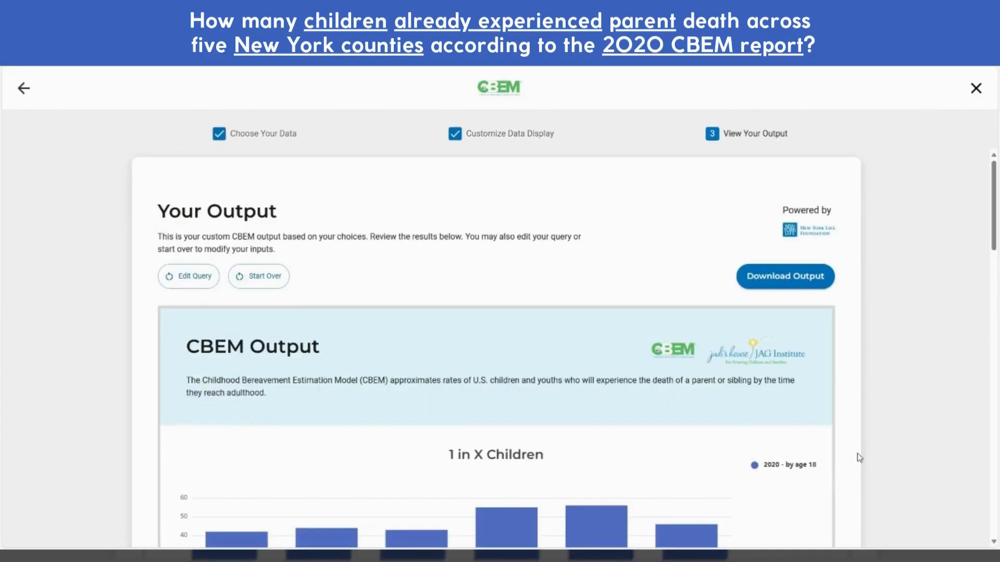
scroll(906, 377, down, 2)
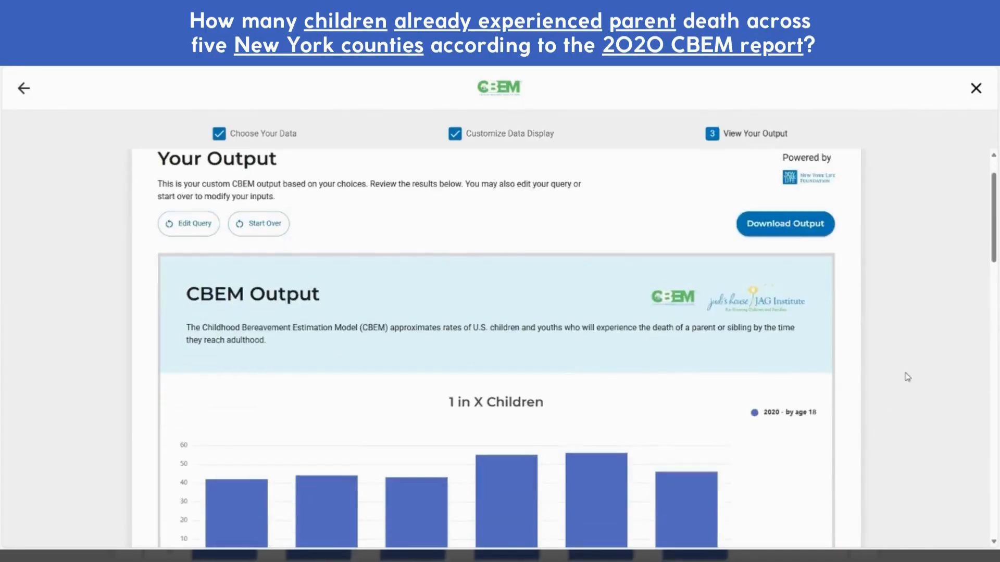
scroll(907, 377, down, 1)
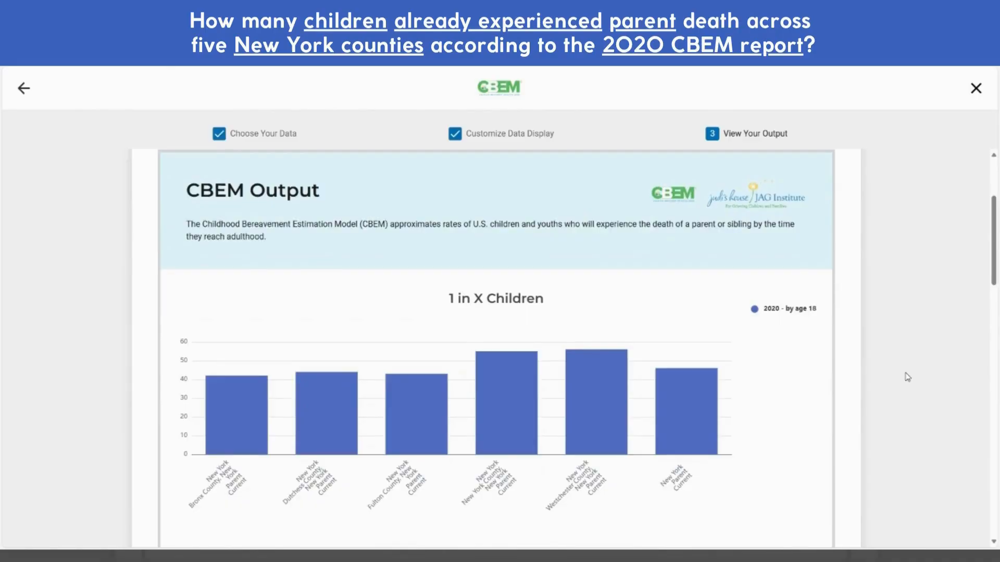
scroll(907, 377, down, 1)
scroll(907, 377, down, 6)
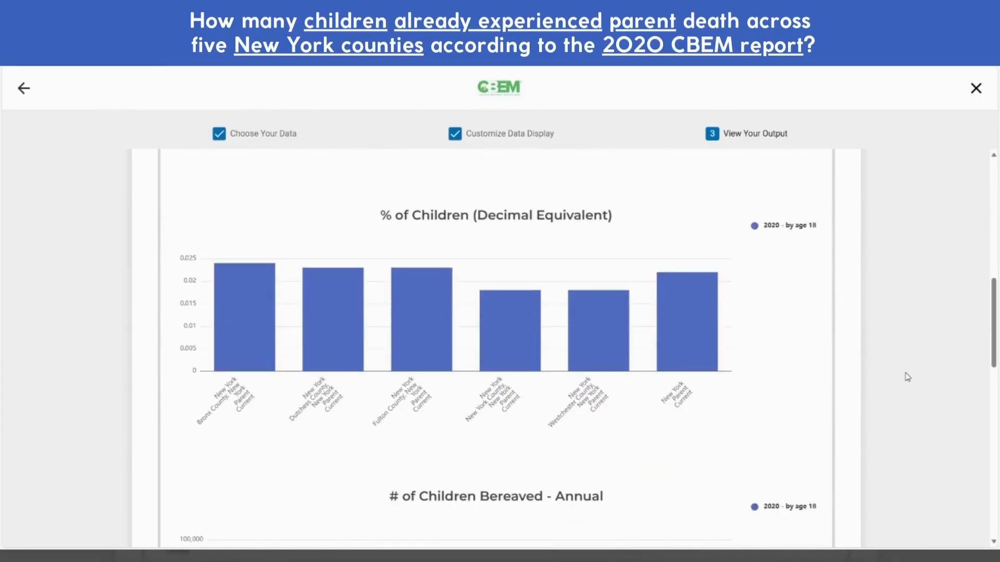
scroll(907, 377, down, 6)
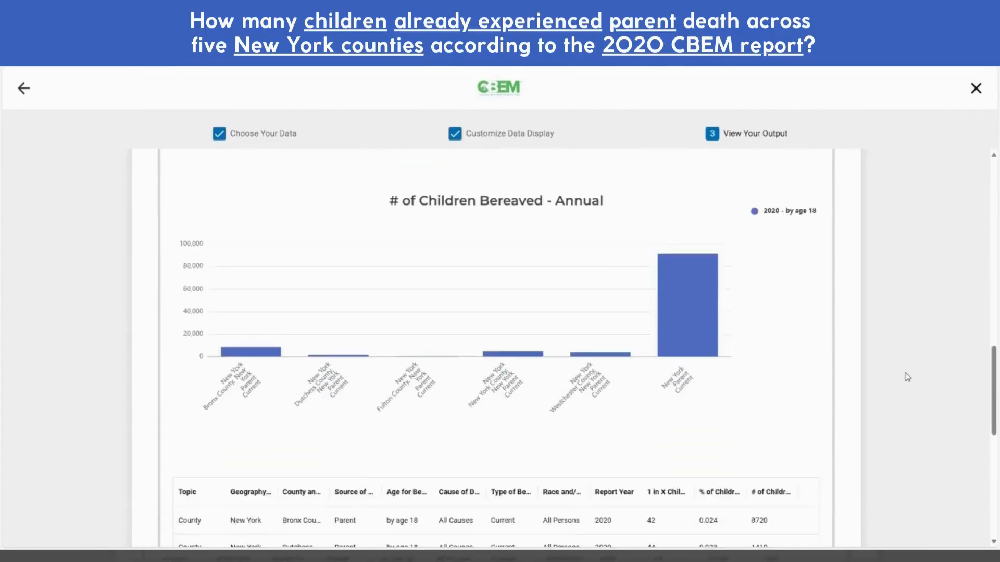
scroll(907, 377, up, 1)
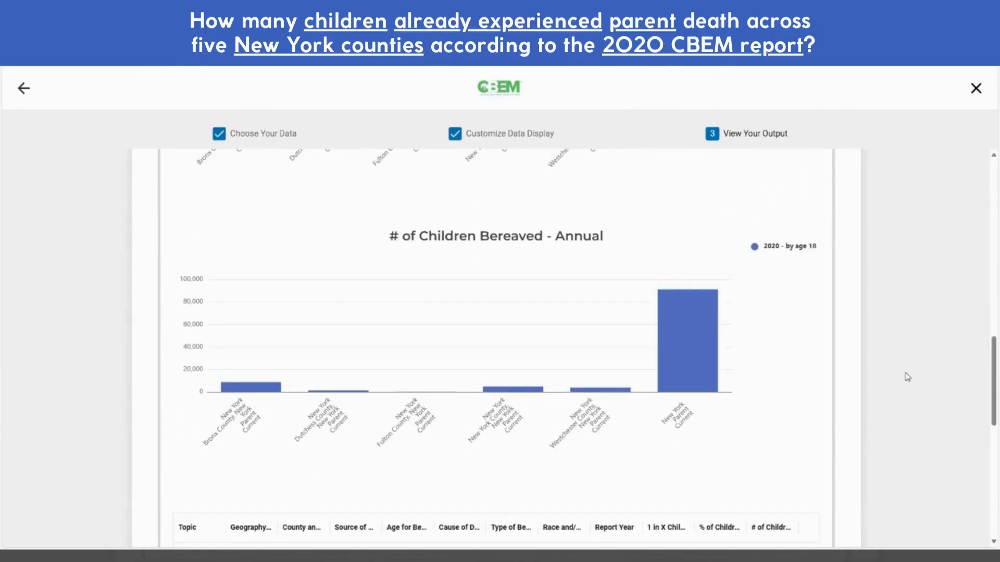
mouse_move(280, 326)
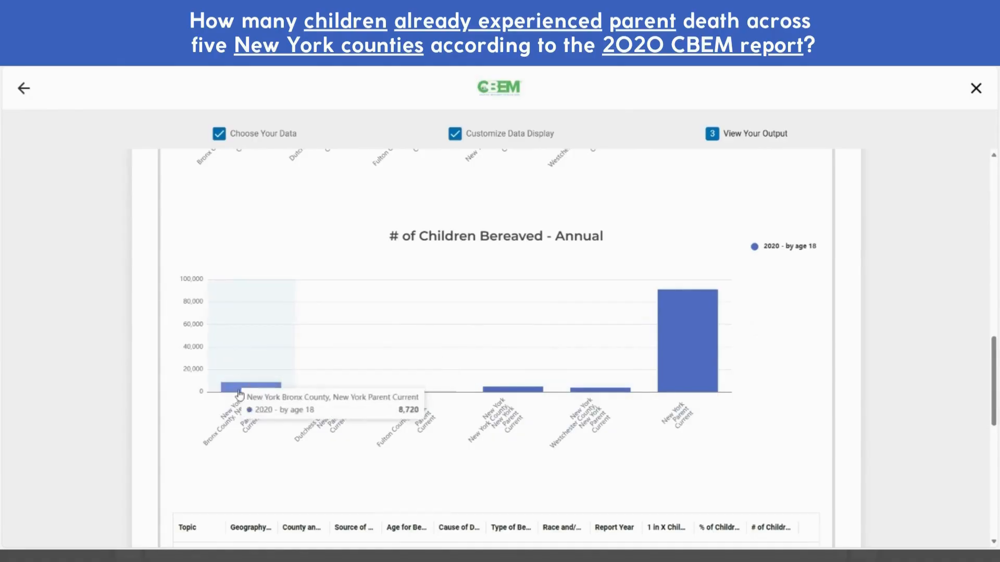